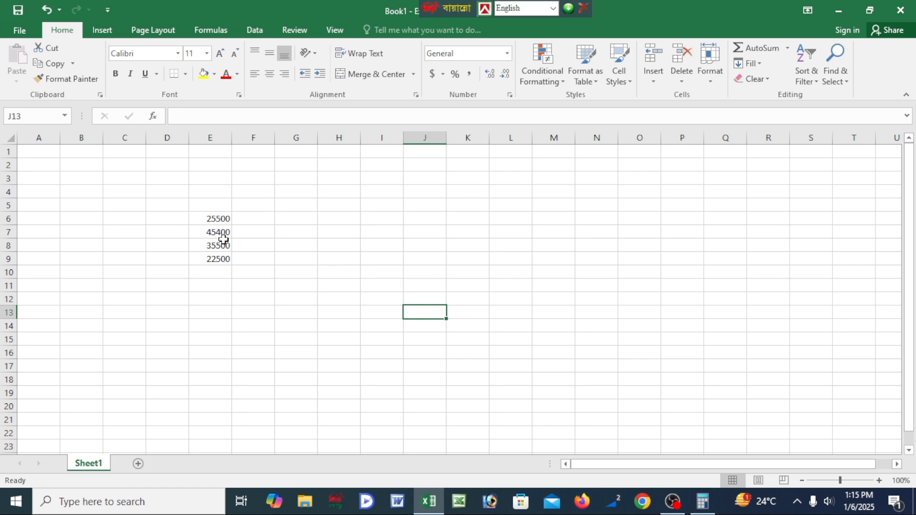
- Clear the existing numbers from cells E5 to E9
drag(199, 209, 214, 260)
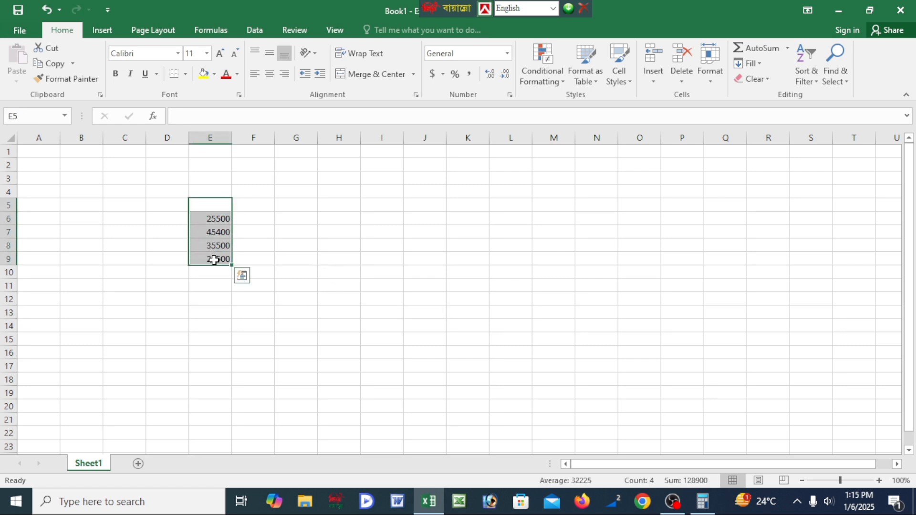
key(Delete)
click(277, 253)
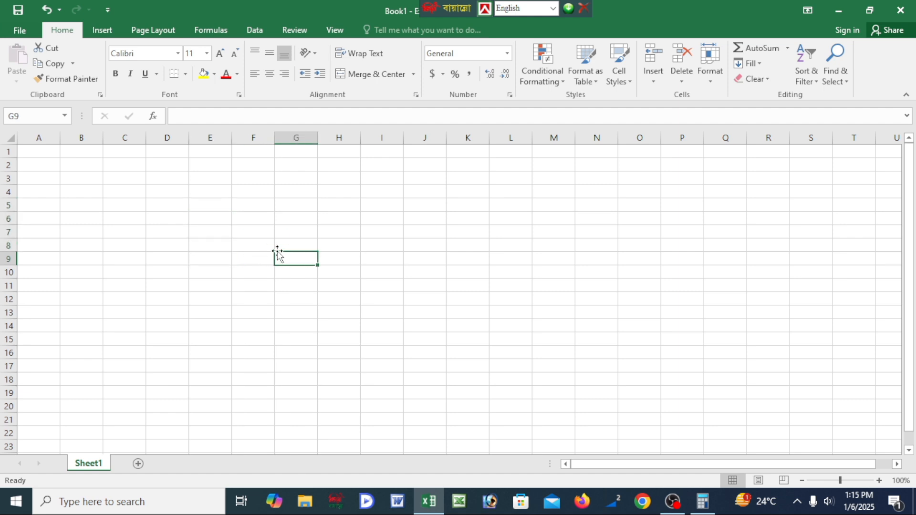
click(189, 221)
click(546, 243)
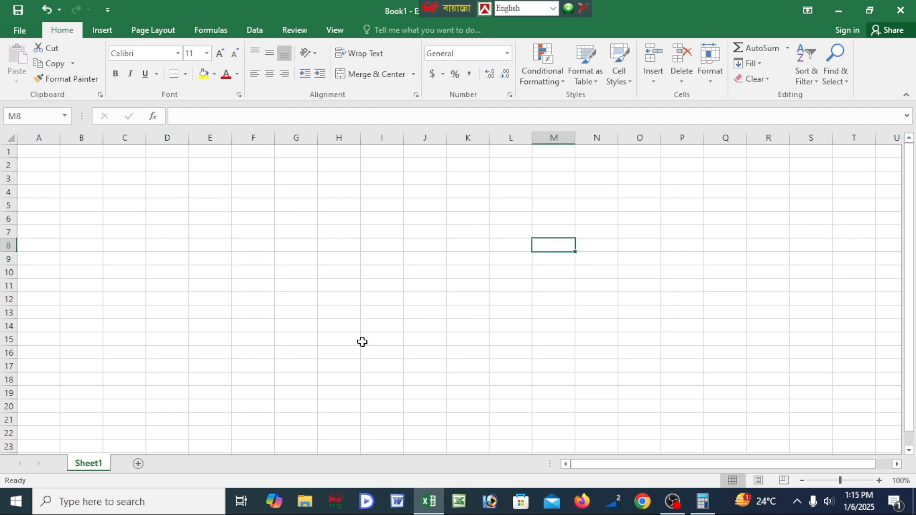
click(273, 409)
click(149, 221)
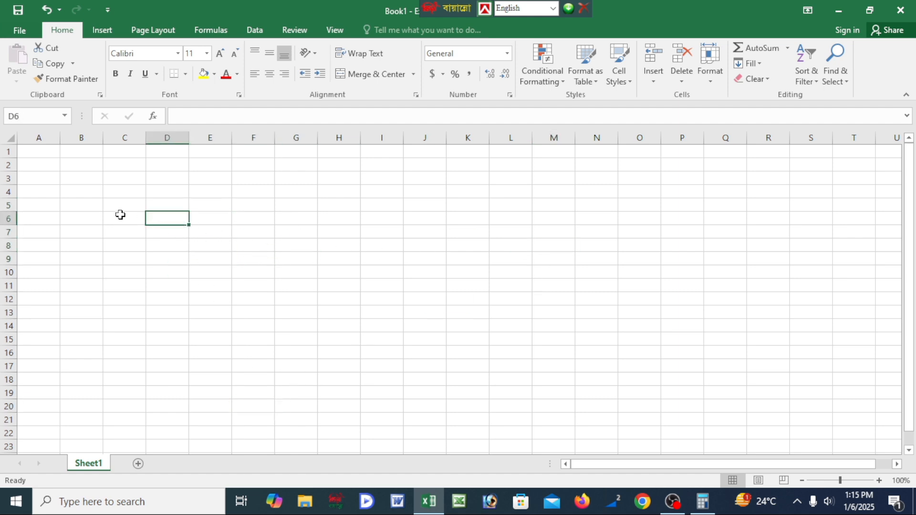
click(86, 203)
- Enter 22500, 21500, 18500 and 19500 in cells D5 to D8
click(176, 208)
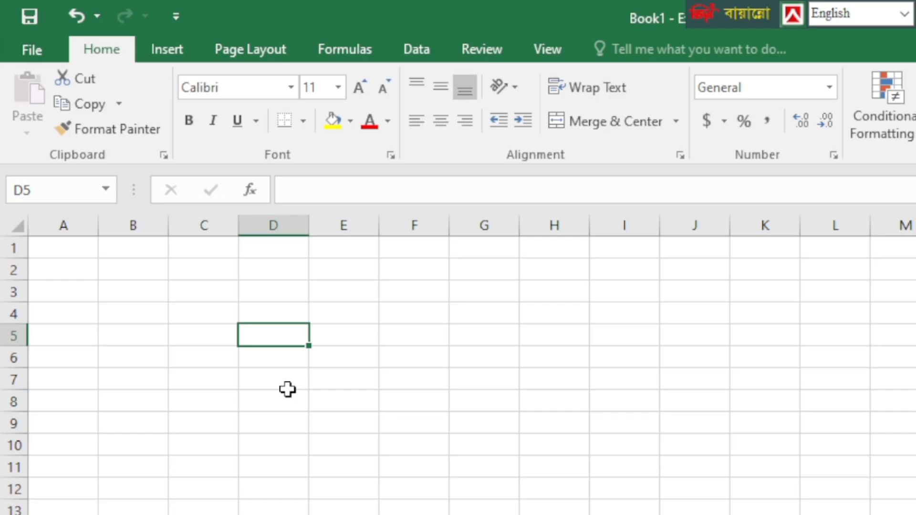
text(22)
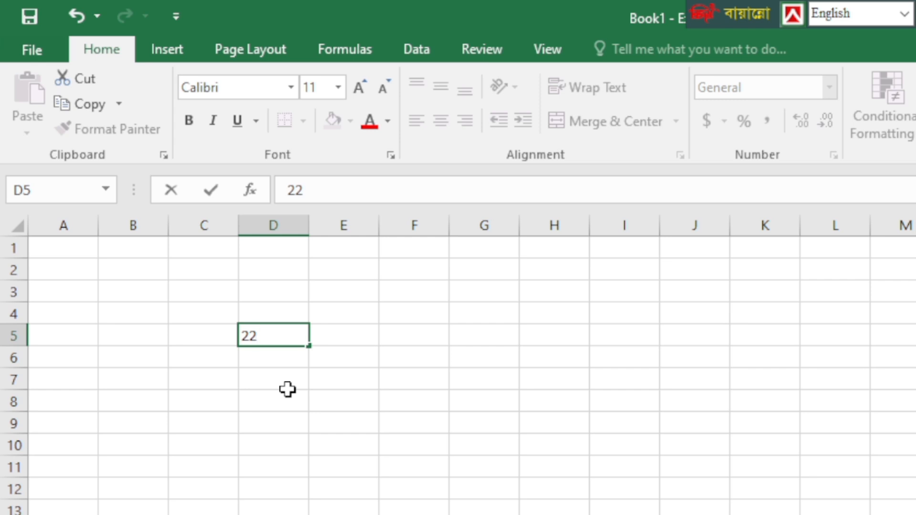
text(500)
key(Return)
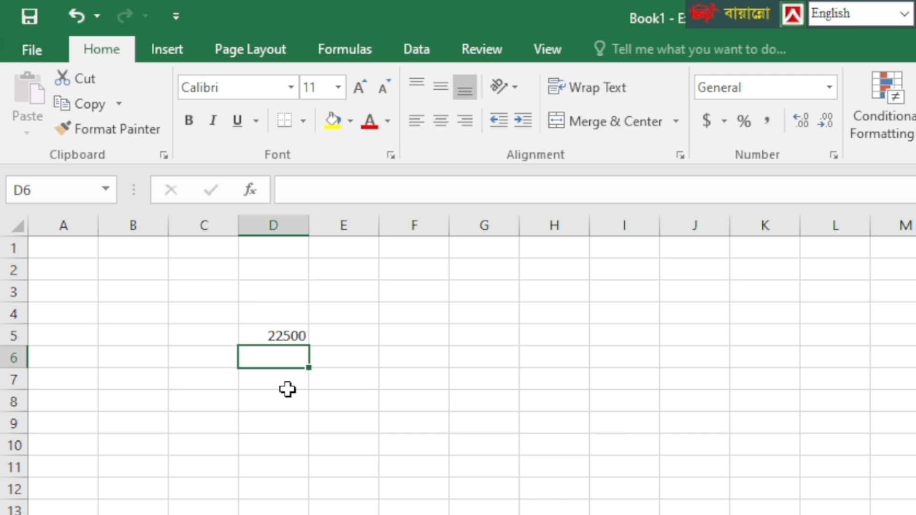
text(21500)
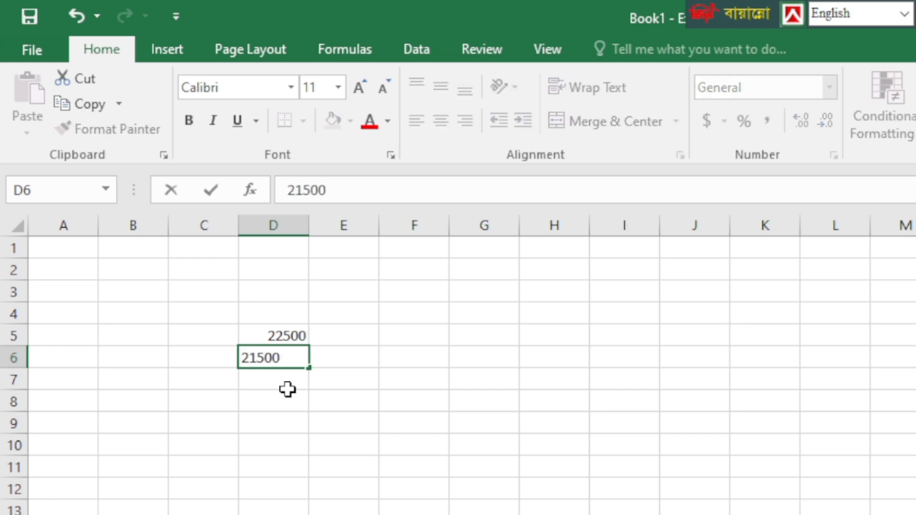
key(Return)
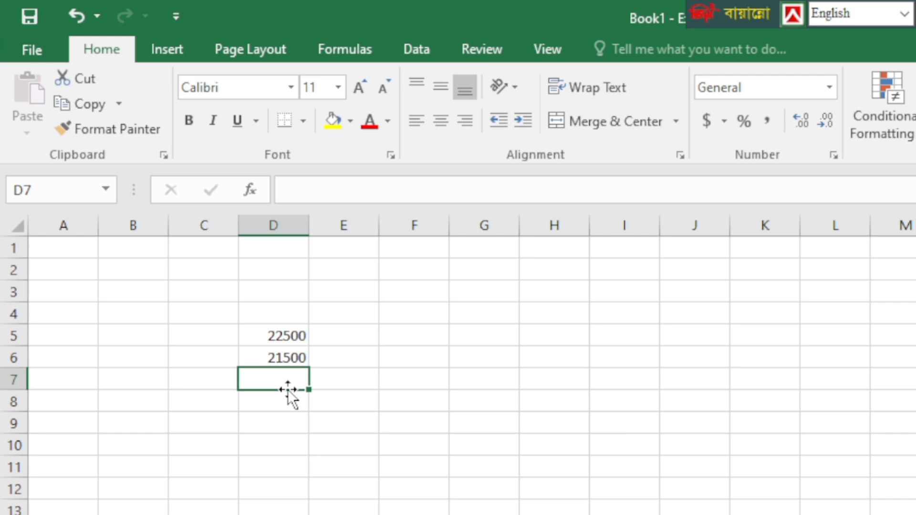
text(18500)
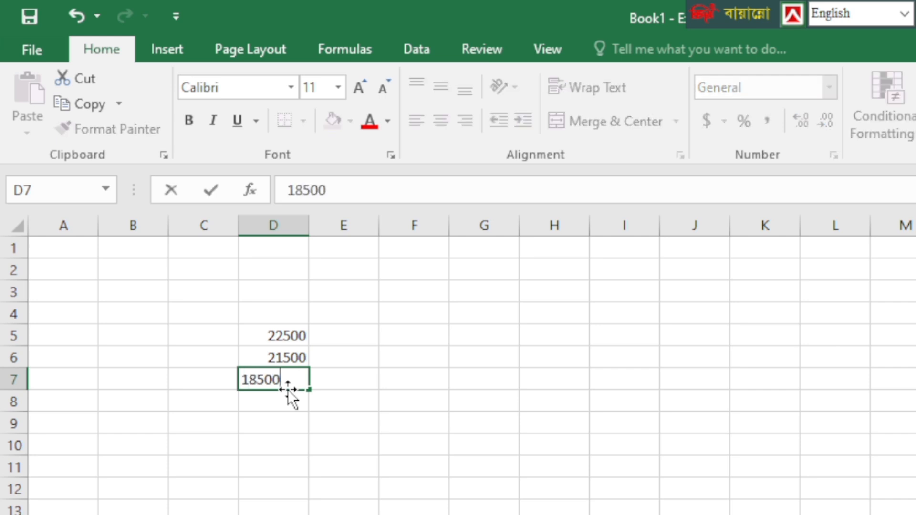
key(Return)
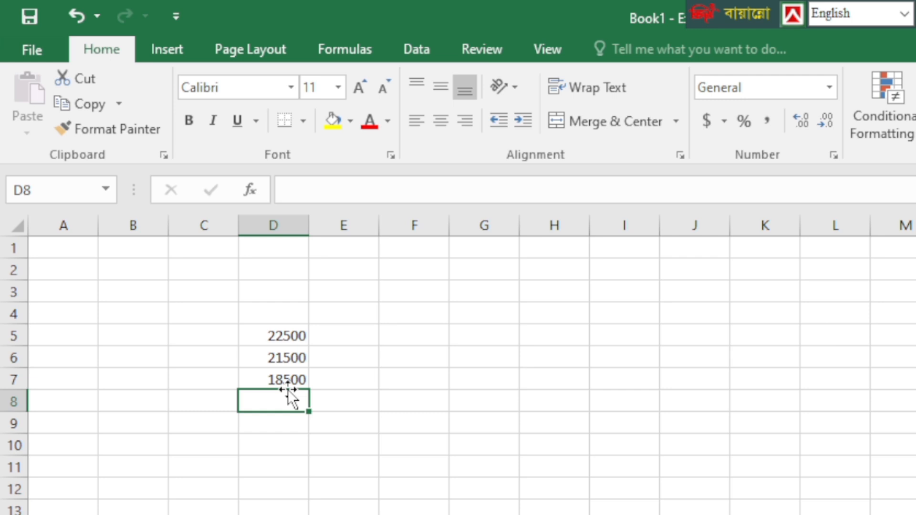
text(19)
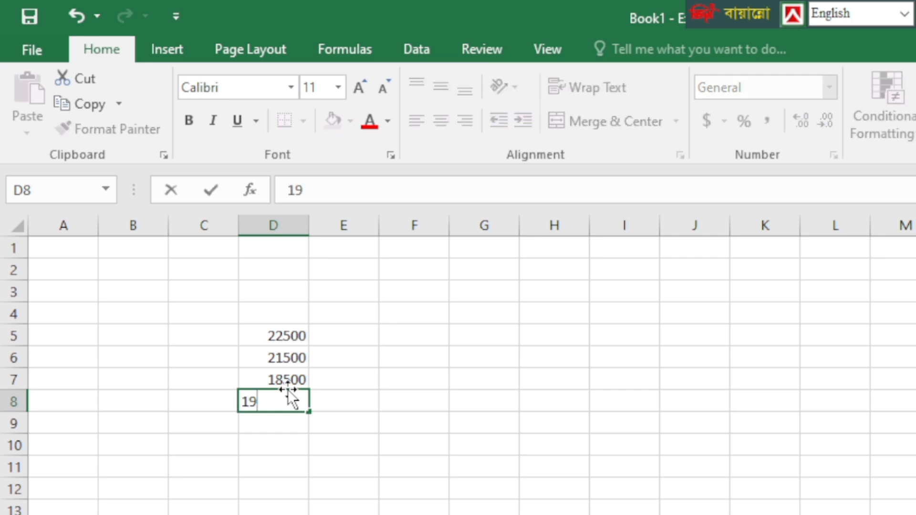
text(500)
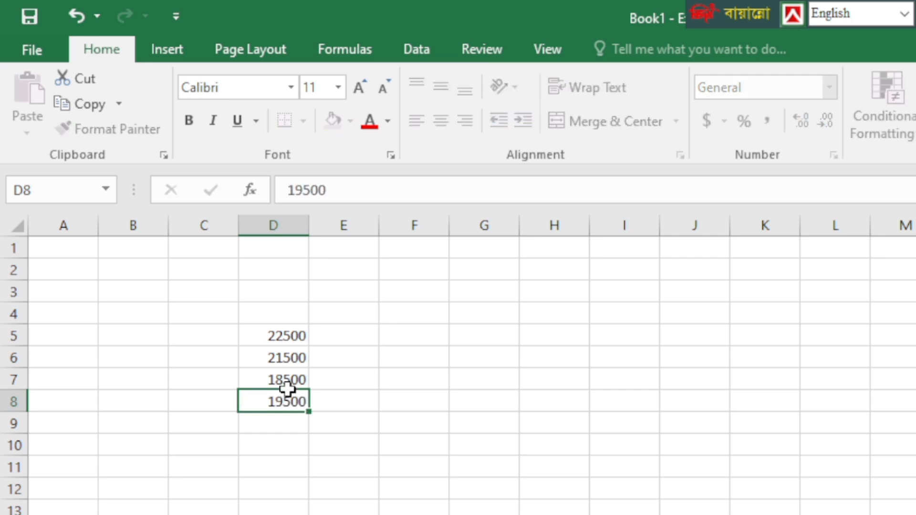
key(Return)
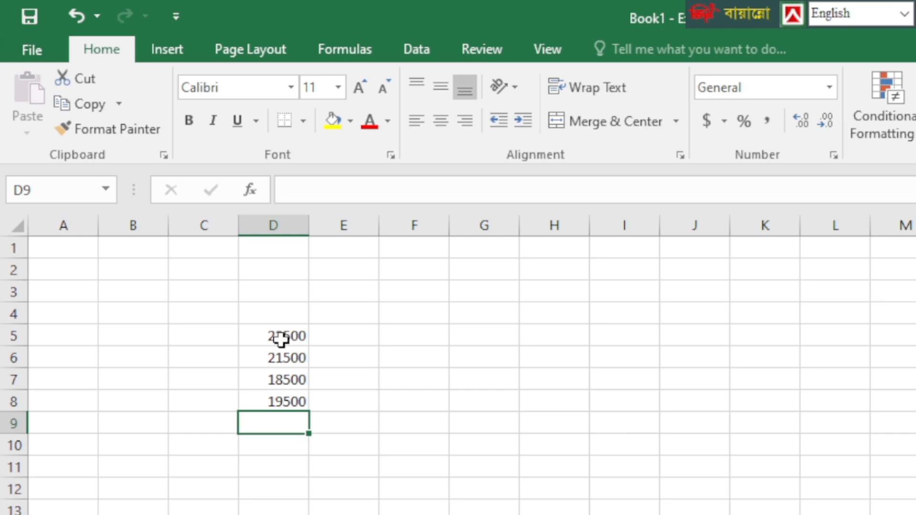
click(289, 463)
click(293, 337)
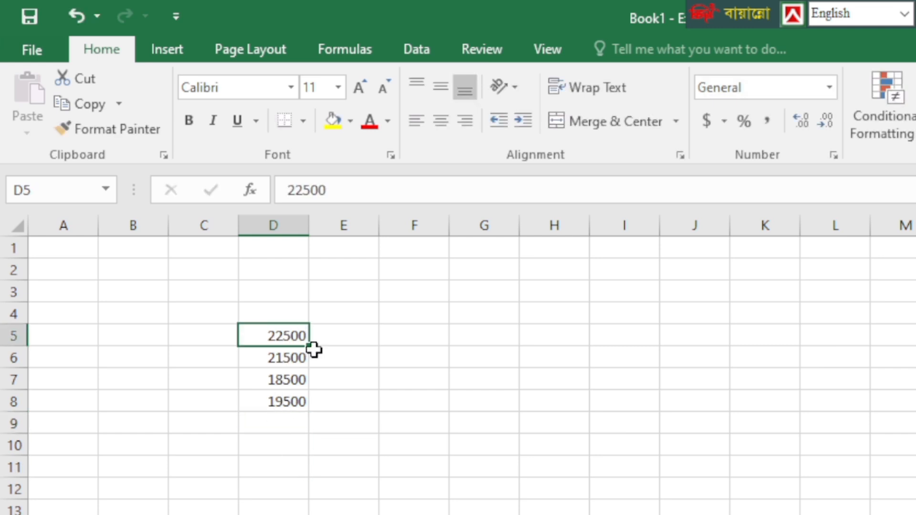
click(281, 419)
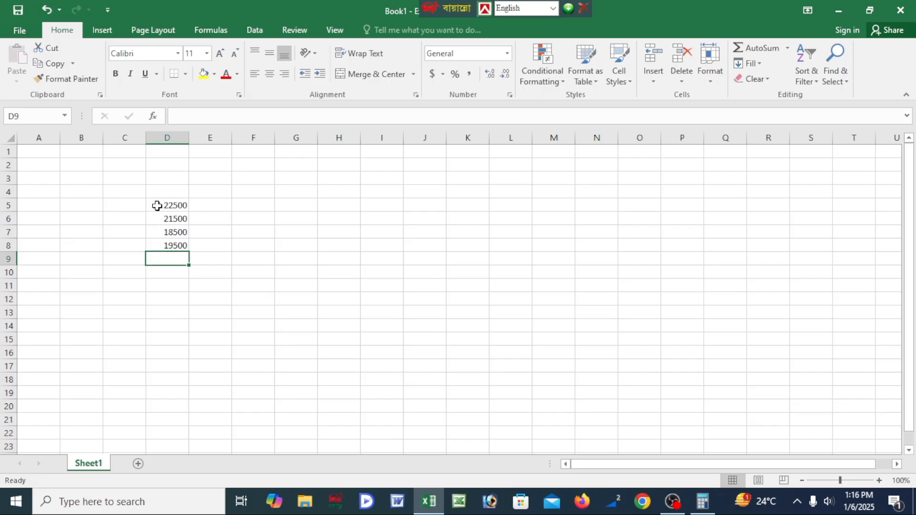
- Total cells D5 to D8 with AutoSum, placing the result in D9
drag(158, 205, 172, 245)
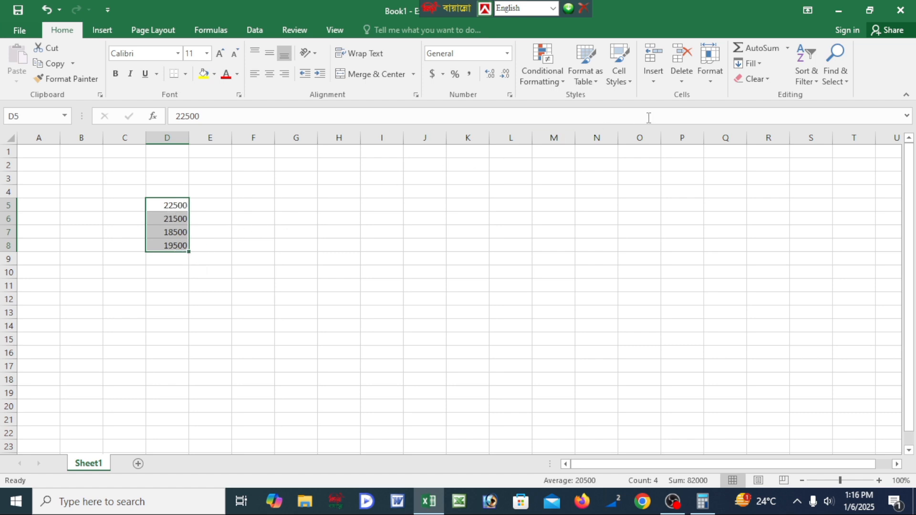
click(746, 48)
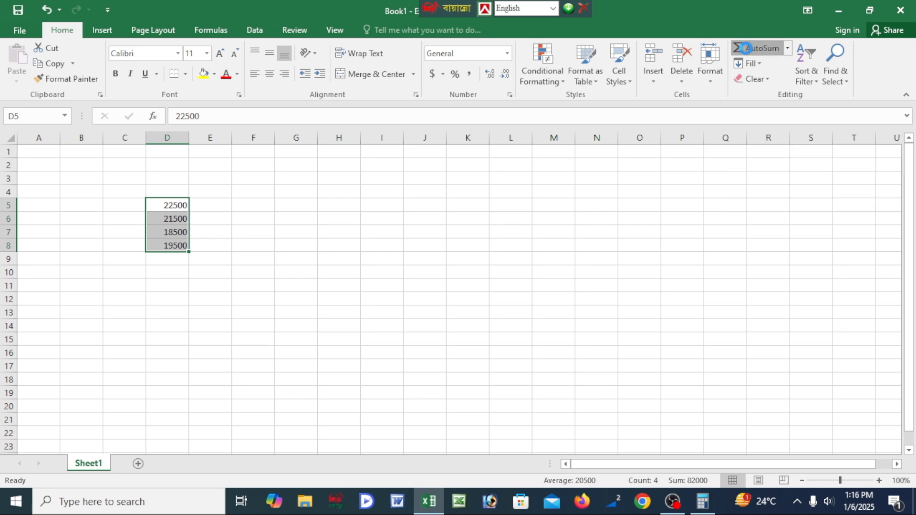
click(227, 295)
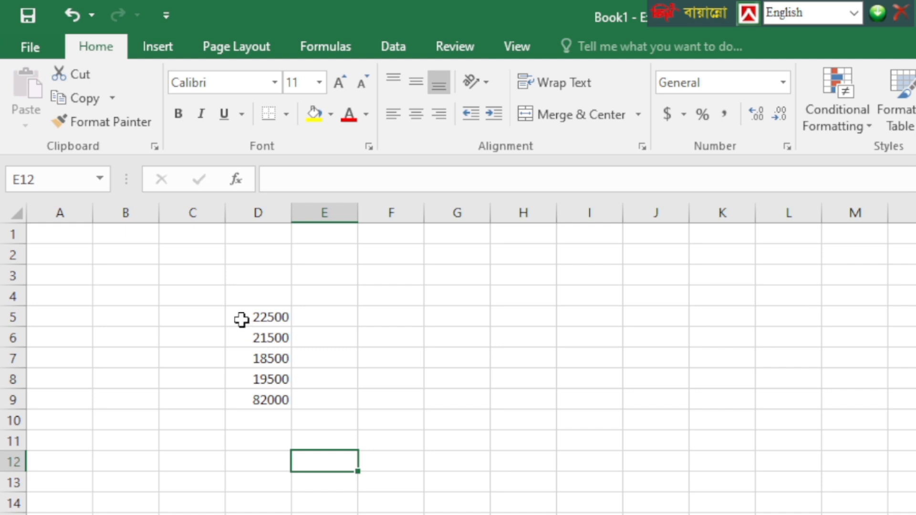
- Clear the AutoSum total from cell D9
click(265, 399)
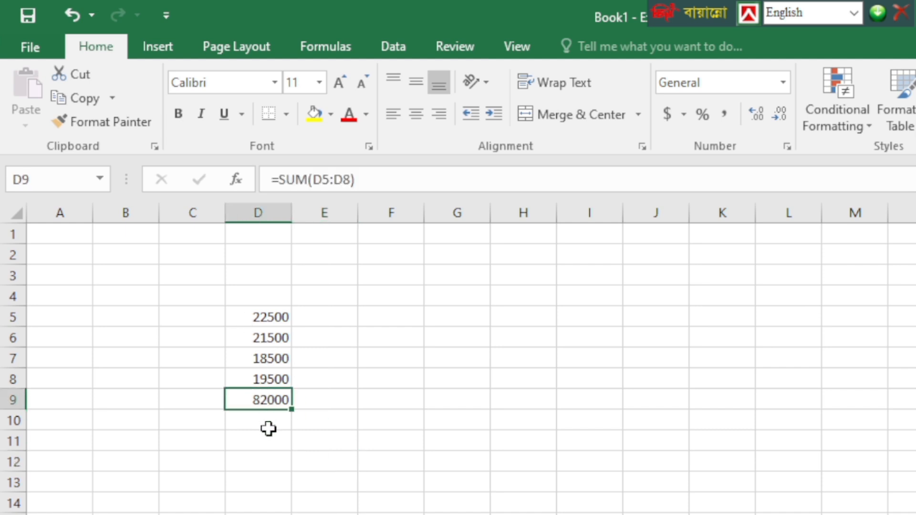
key(BackSpace)
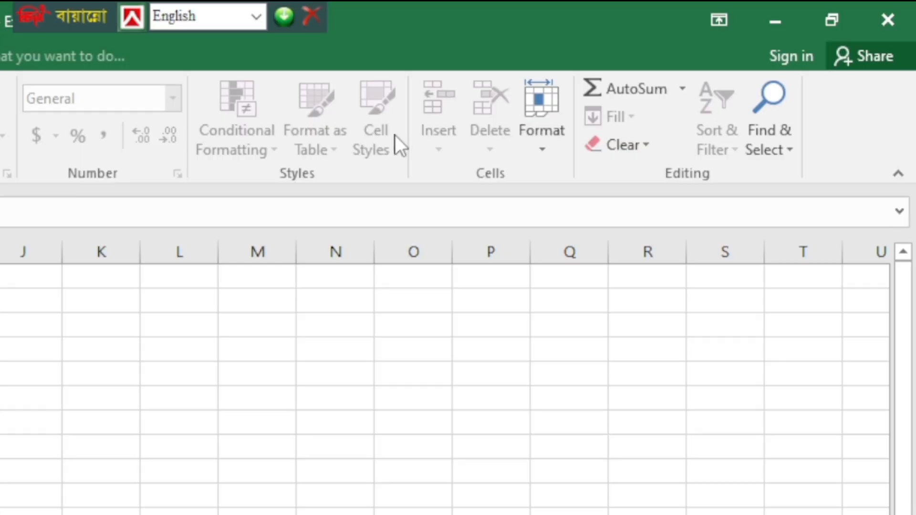
click(645, 88)
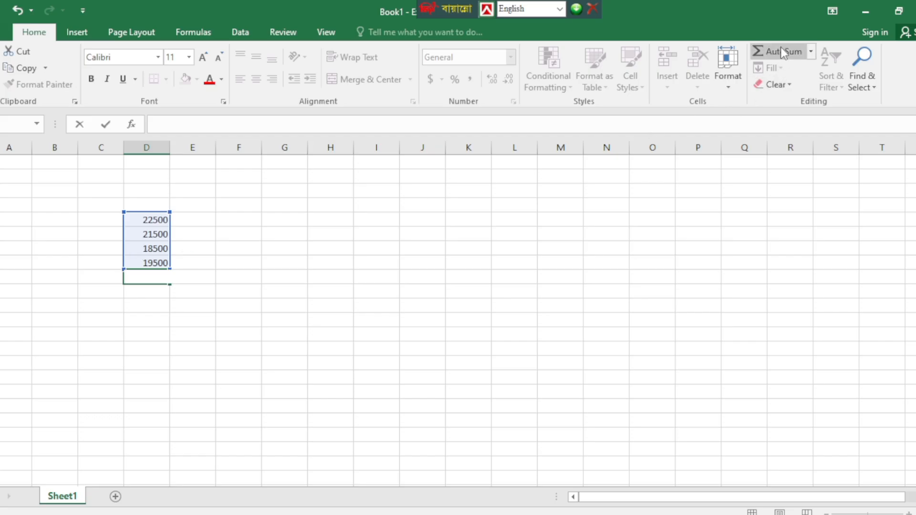
click(626, 89)
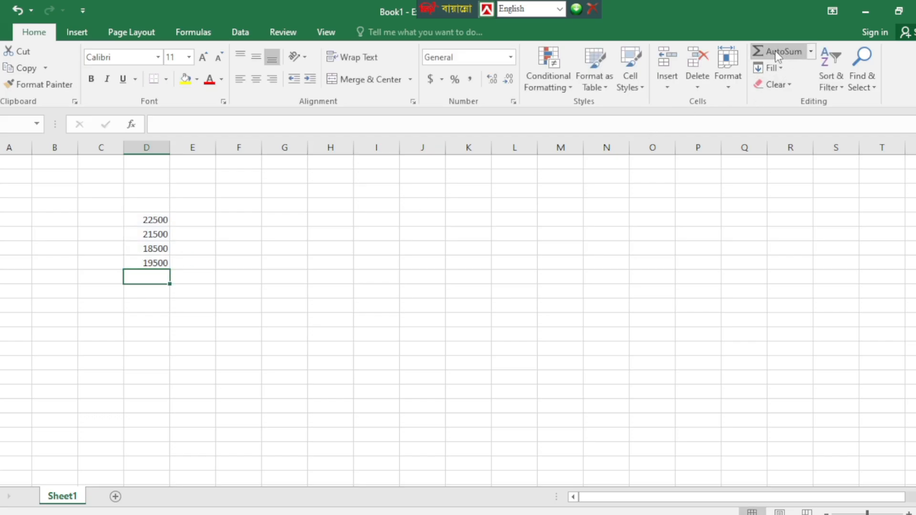
- Apply AutoSum again to the range D5:D8 so its total goes into D9
drag(135, 220, 157, 260)
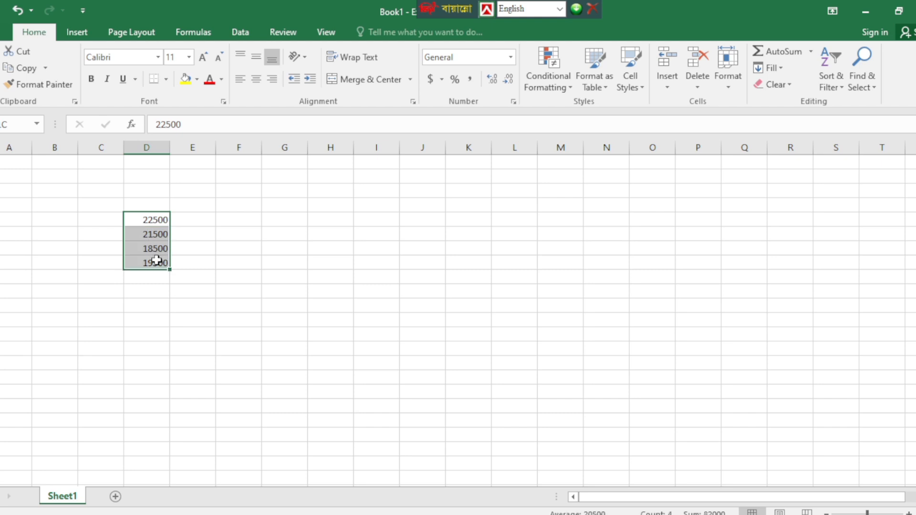
click(770, 57)
click(213, 292)
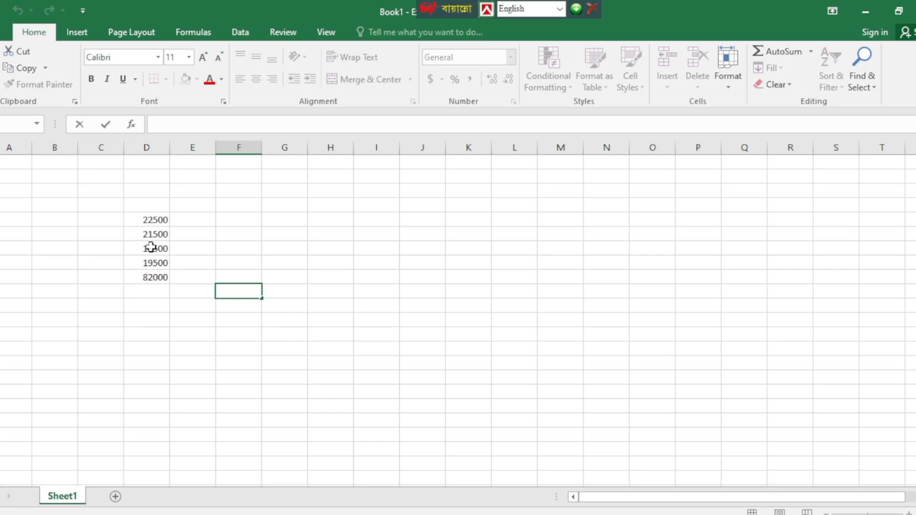
- Delete the =SUM(D5:D8) formula from cell D9
click(204, 259)
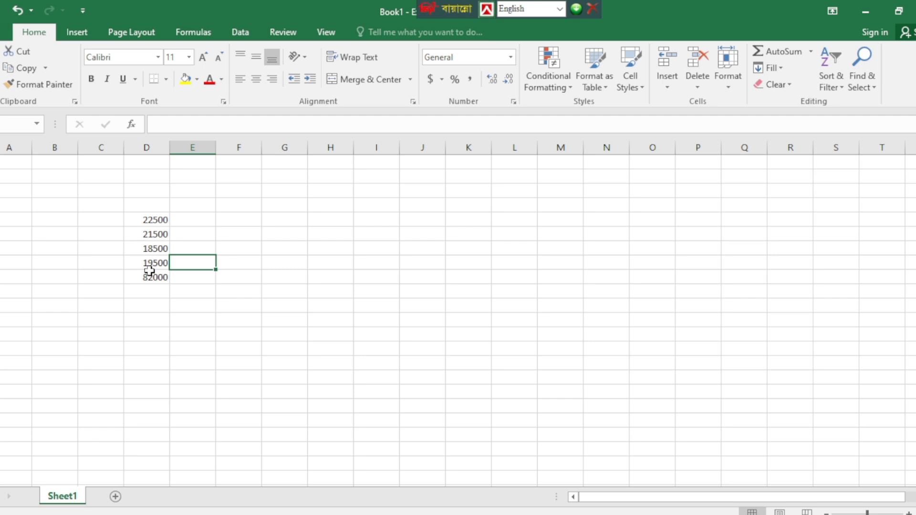
click(143, 279)
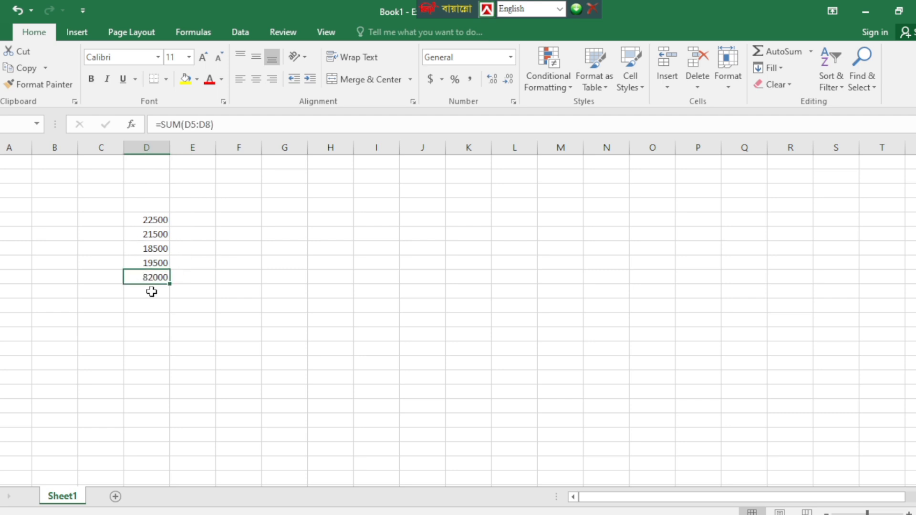
key(BackSpace)
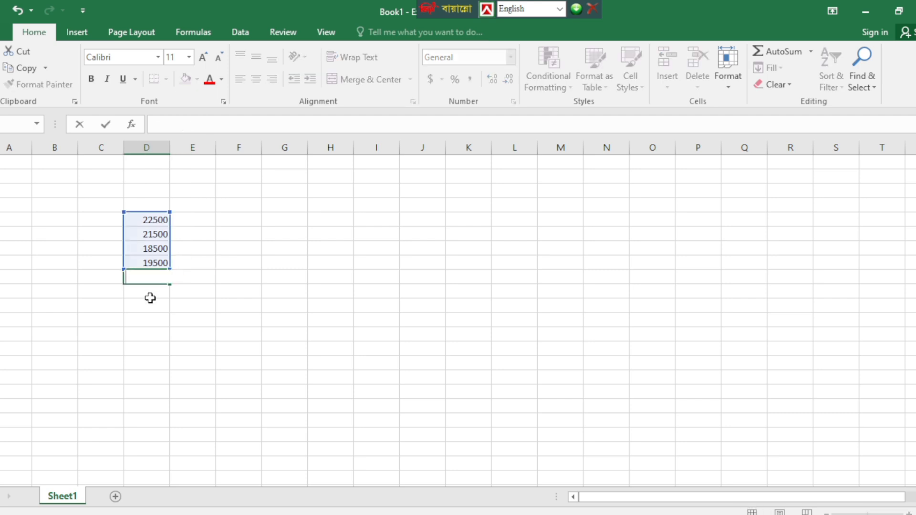
click(195, 309)
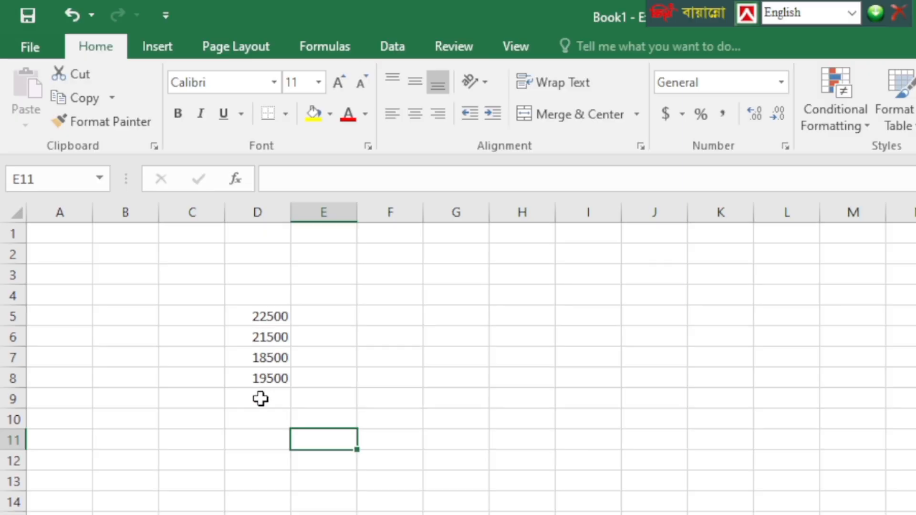
- Enter the formula =SUM(D5:D8) in cell D9, picking D5 and D8 as the ends of the range
click(147, 277)
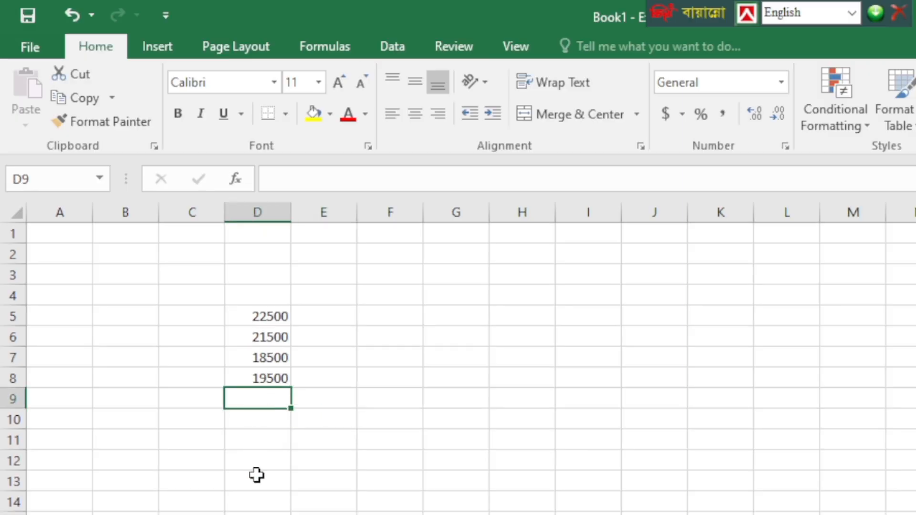
text(=)
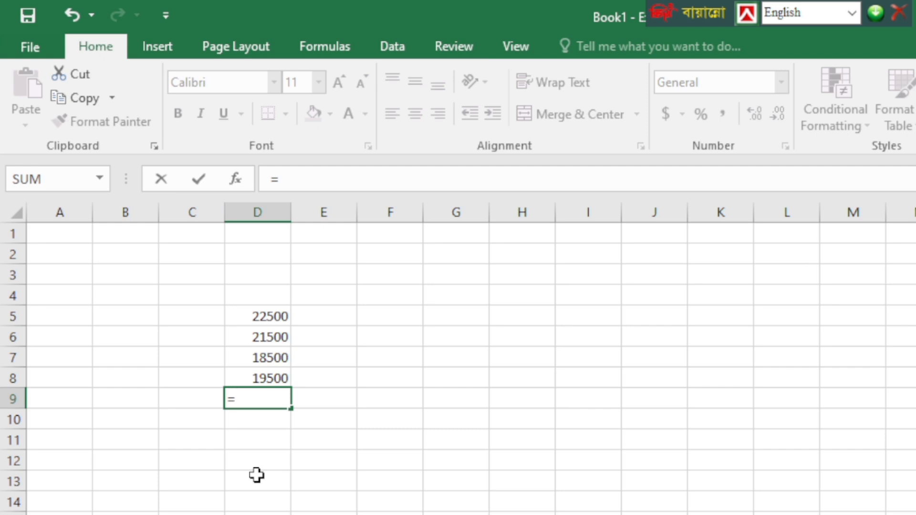
text(SUM)
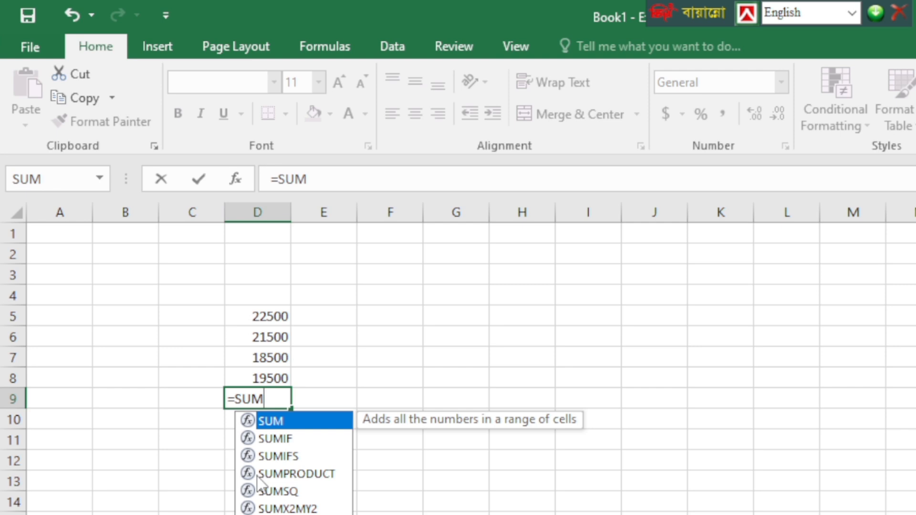
text(()
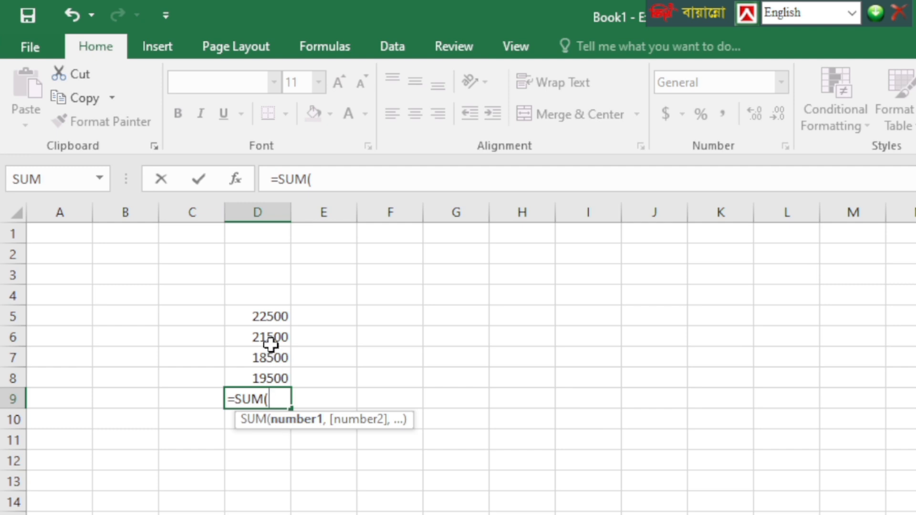
click(275, 319)
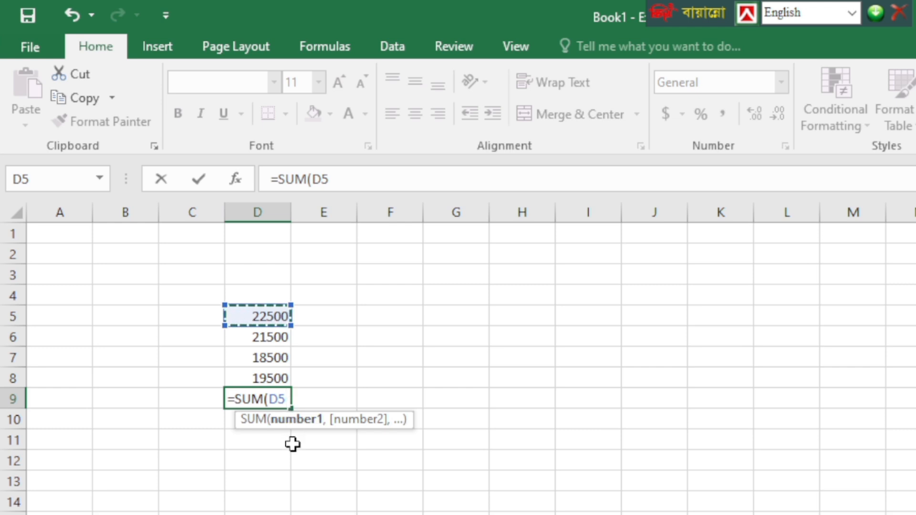
text(:)
key(BackSpace)
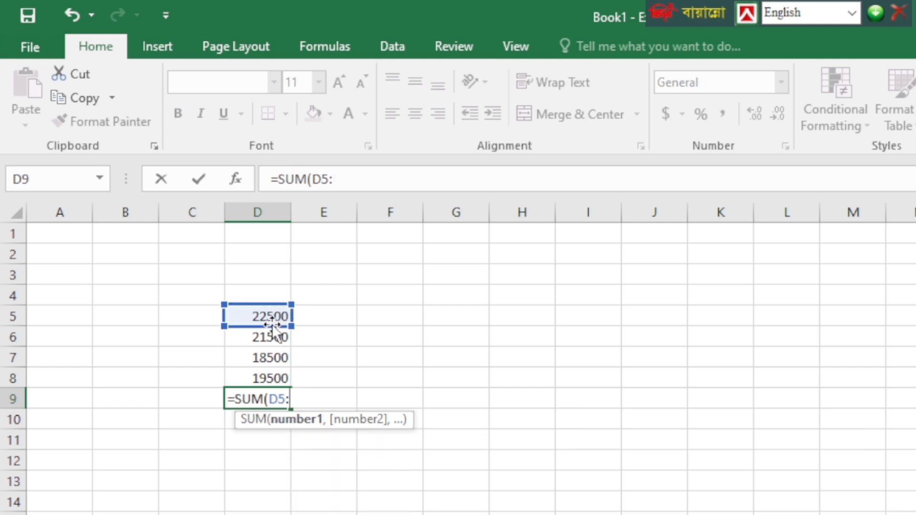
click(276, 379)
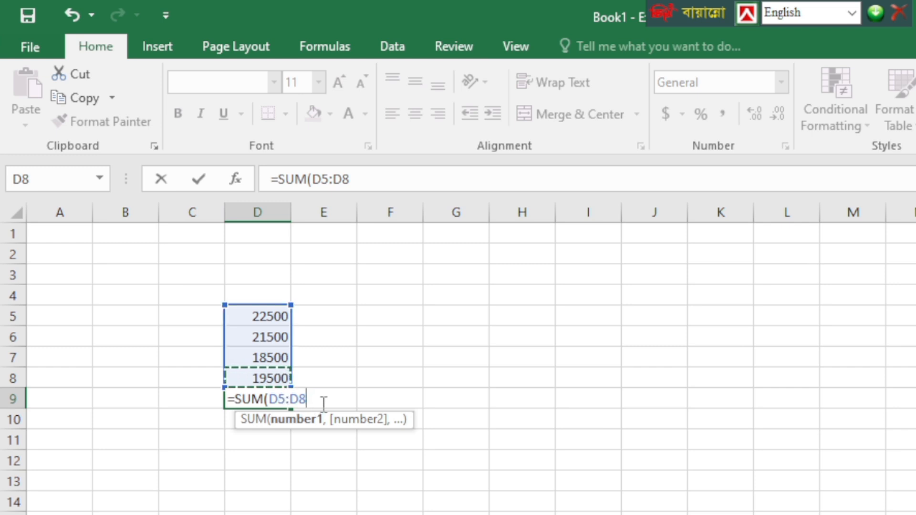
text())
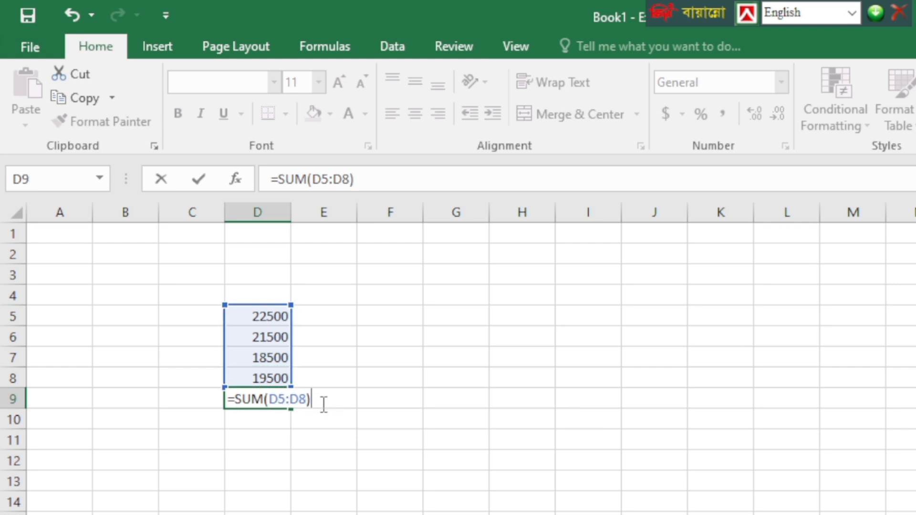
key(Return)
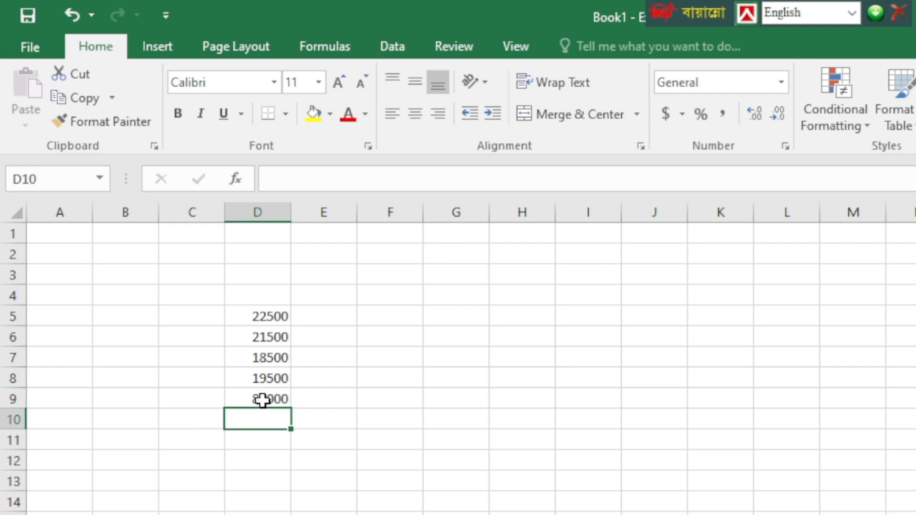
click(308, 474)
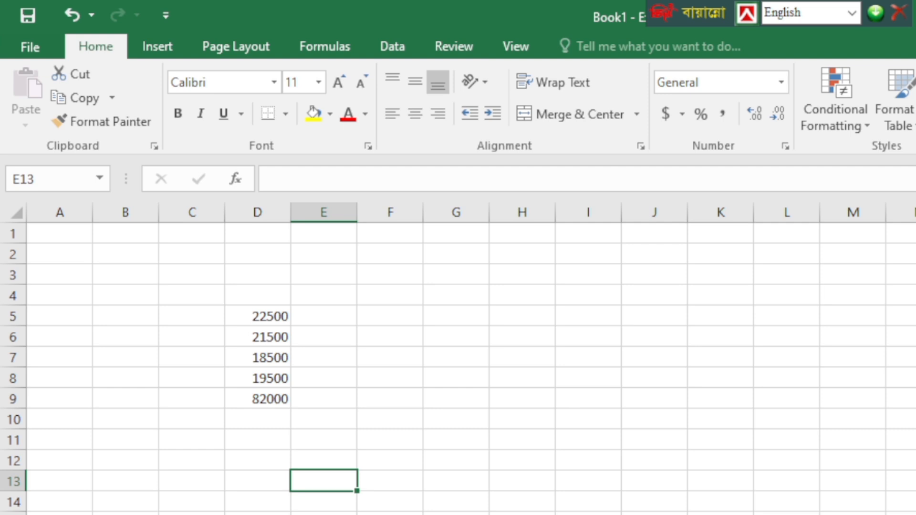
- Switch to Calculator, key in the addition 8566 + 7755 + 87, and minimise it to return to the worksheet
click(281, 514)
click(222, 406)
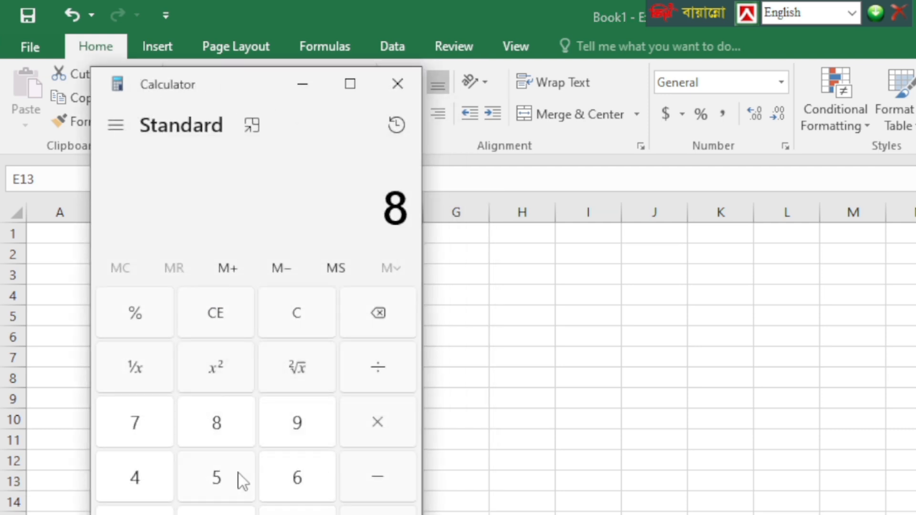
click(238, 475)
click(287, 479)
click(286, 480)
click(378, 514)
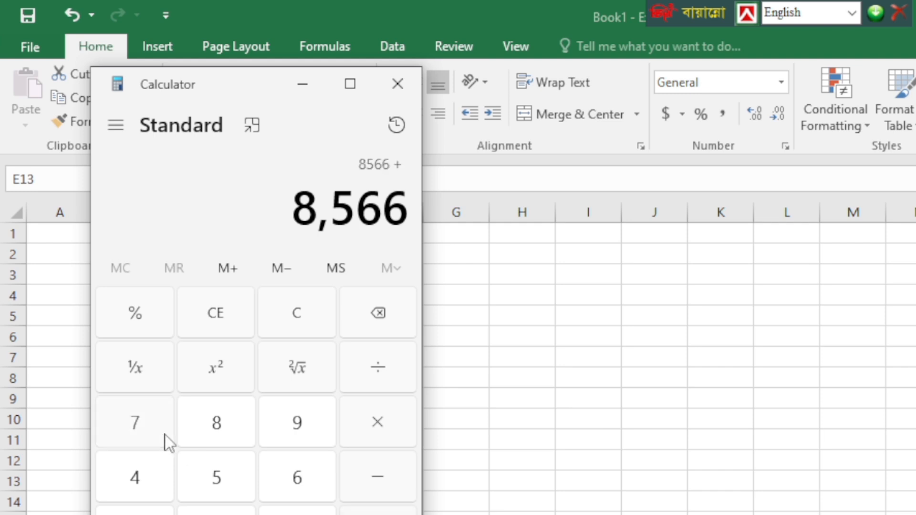
click(160, 425)
click(151, 403)
click(205, 487)
click(205, 487)
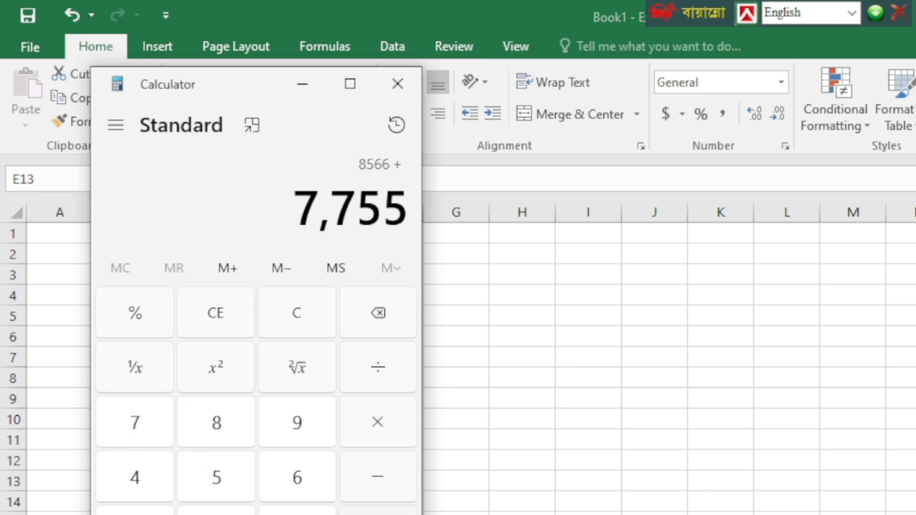
click(377, 514)
click(211, 437)
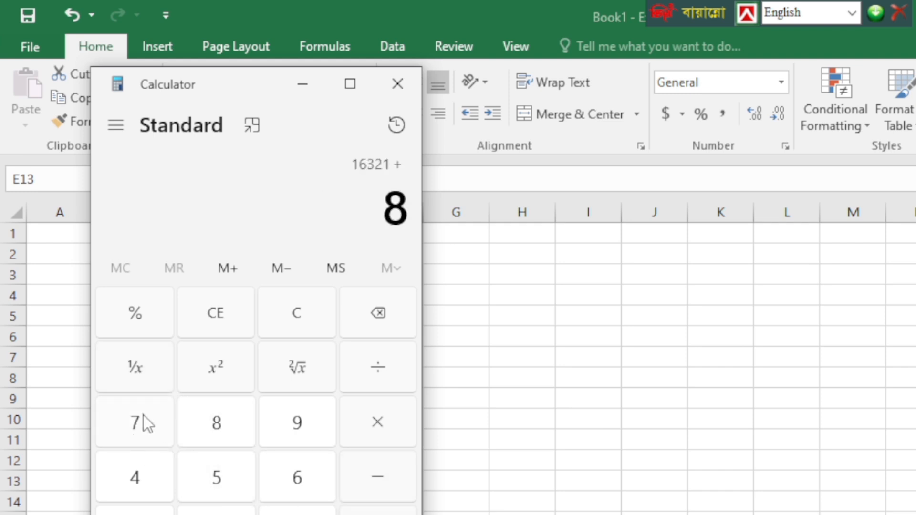
click(143, 422)
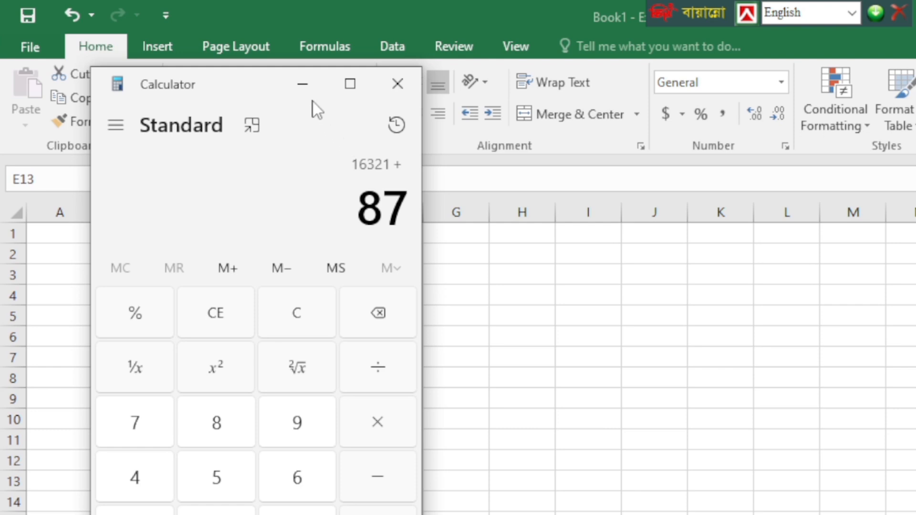
click(302, 85)
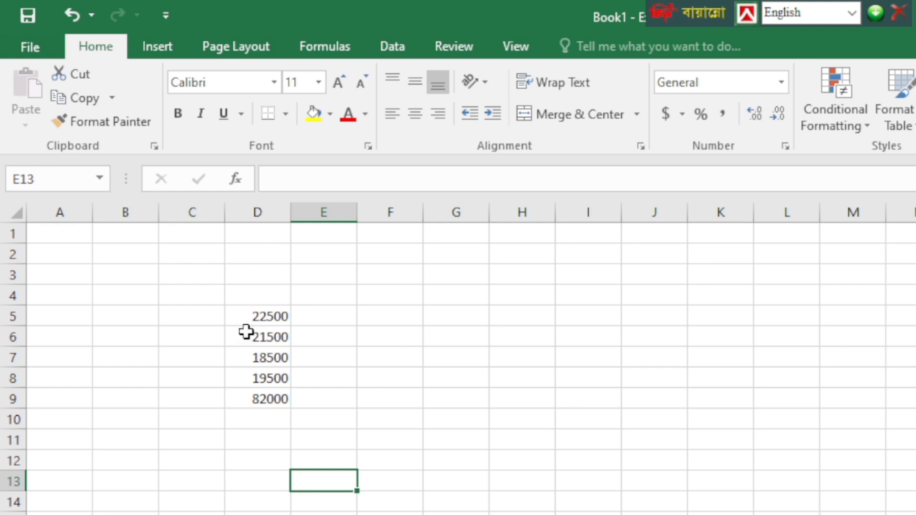
- Undo the SUM formula entry in cell D9
key(ctrl+z)
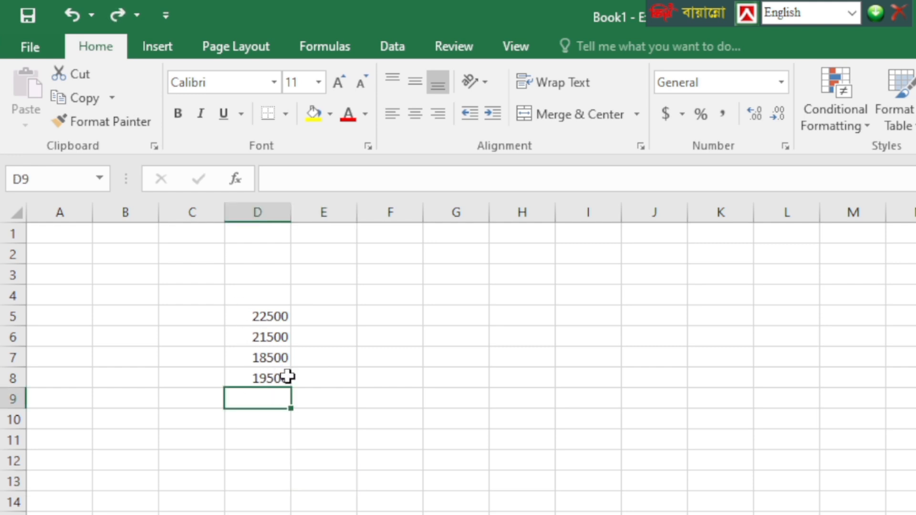
click(347, 432)
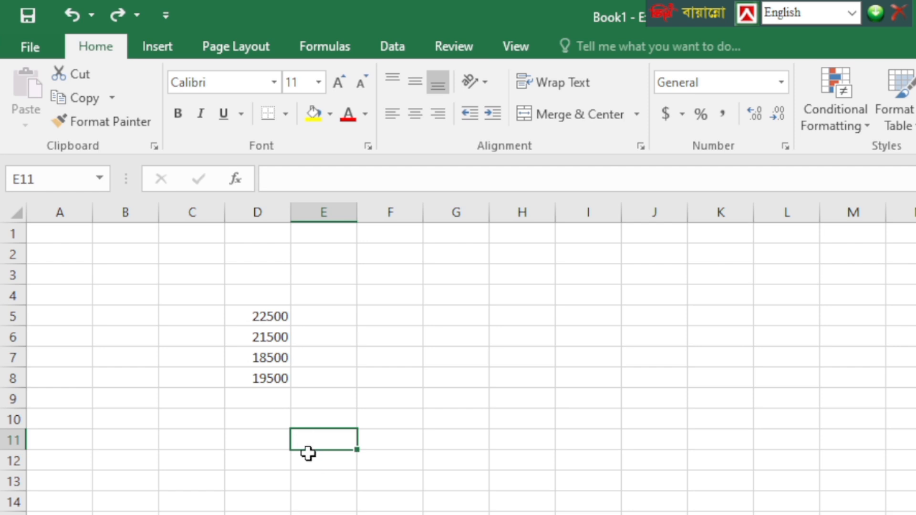
- Enter the formula =SUM(D5+D6+D7+D8) in cell D9, picking each cell individually, and reselect D9 to review it
click(267, 403)
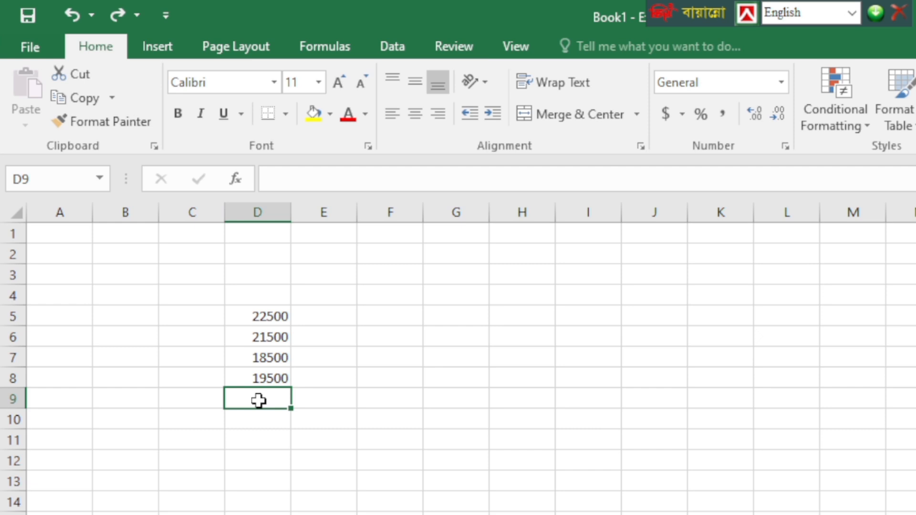
text(=)
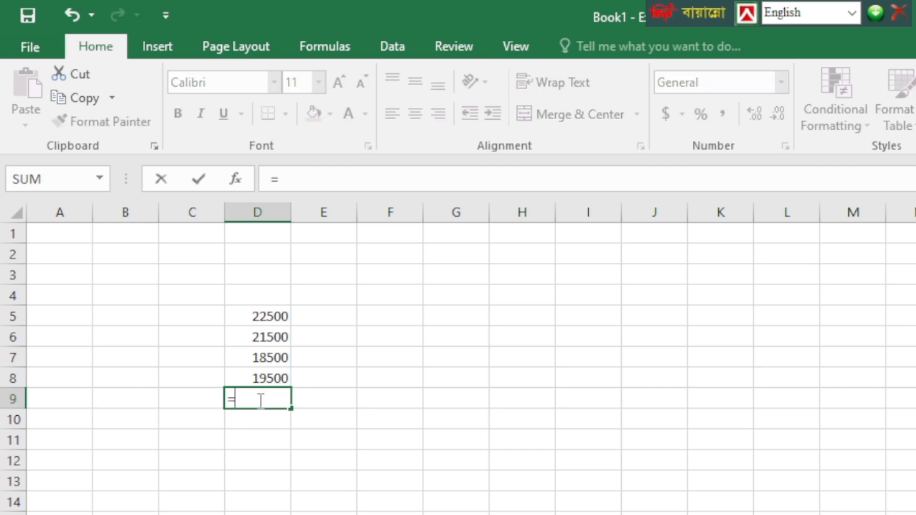
text(SUM)
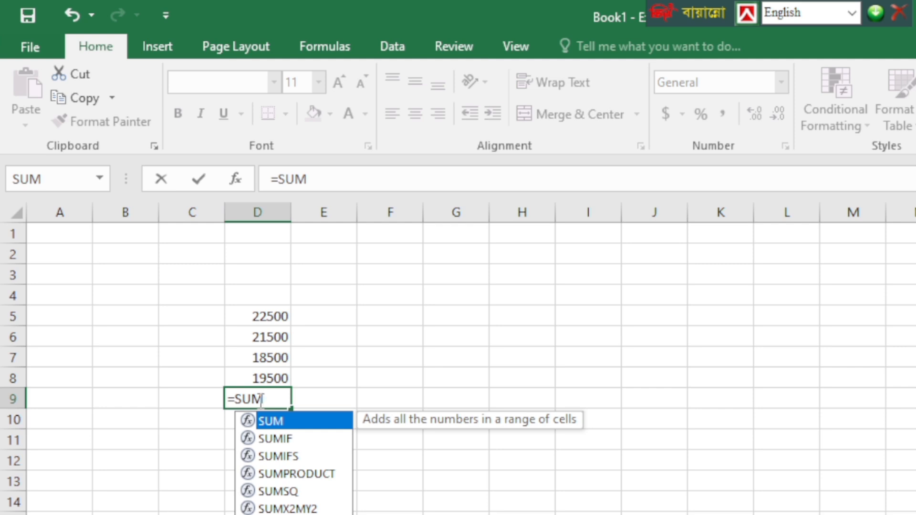
text(9)
key(BackSpace)
text(()
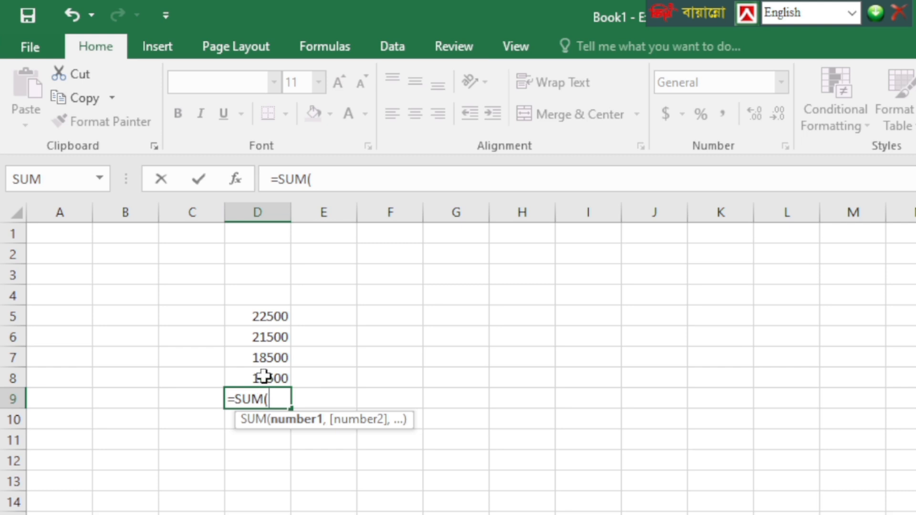
click(274, 320)
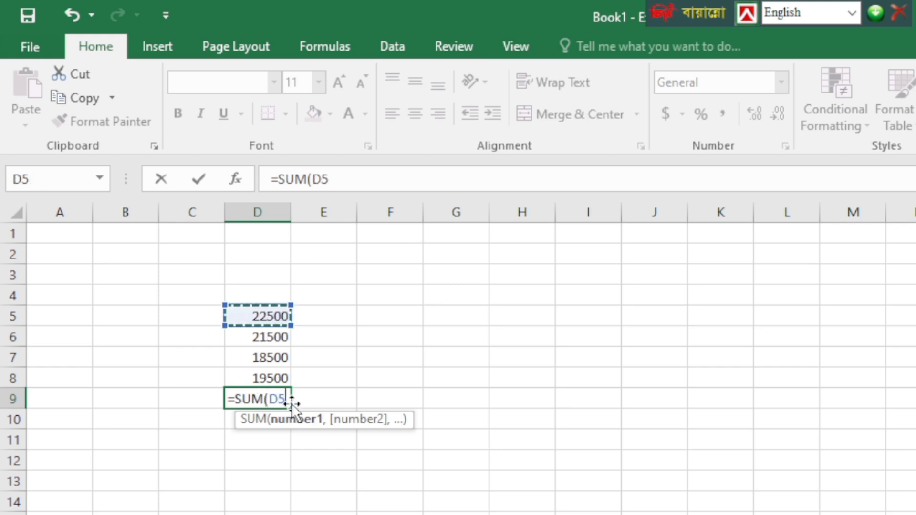
text(+)
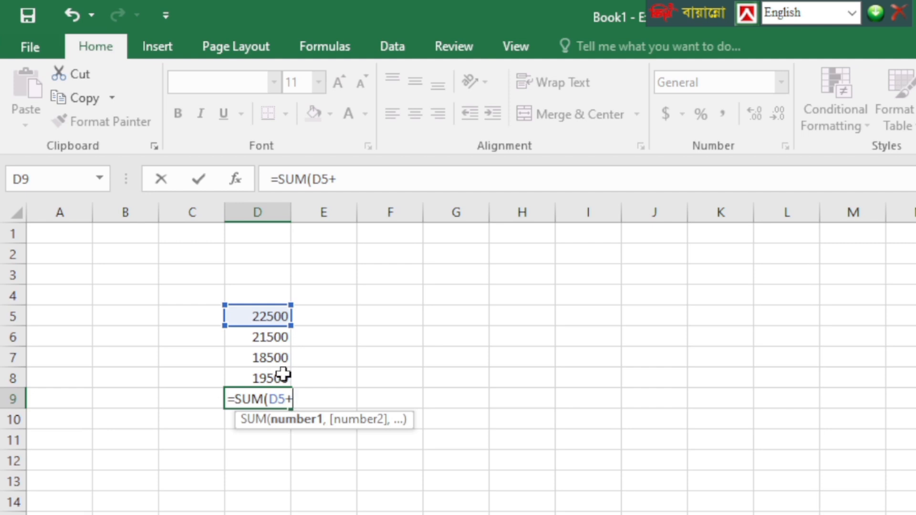
click(273, 340)
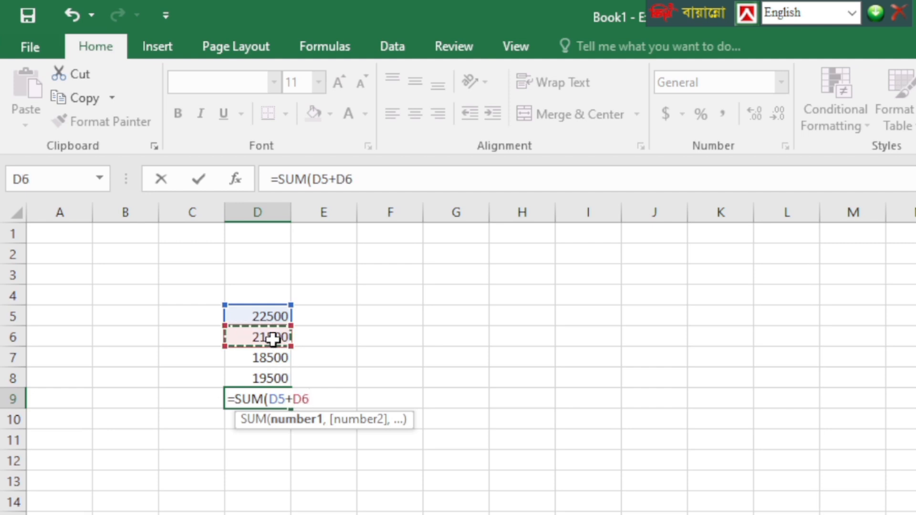
text(+)
click(278, 359)
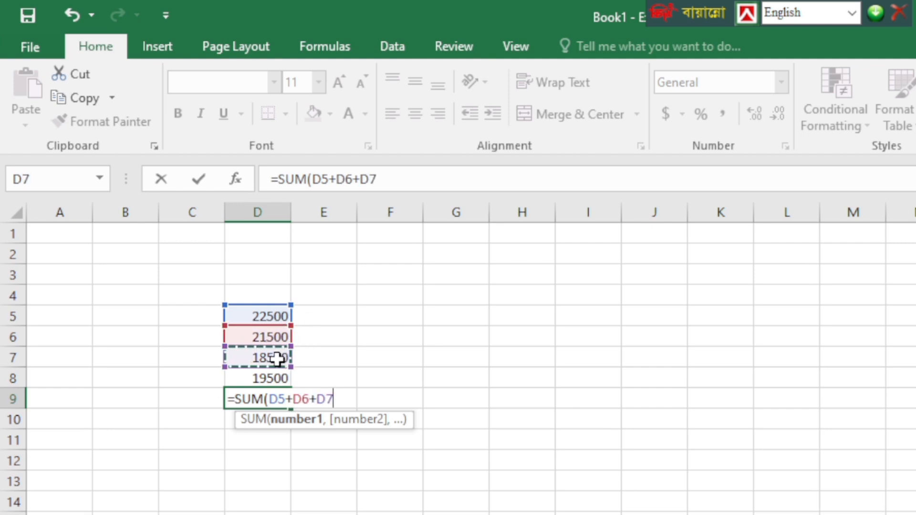
text(+)
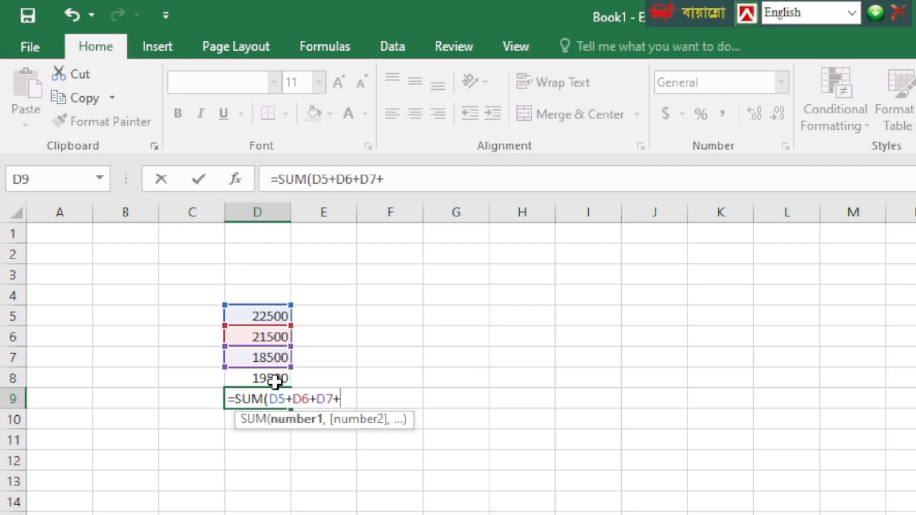
click(274, 379)
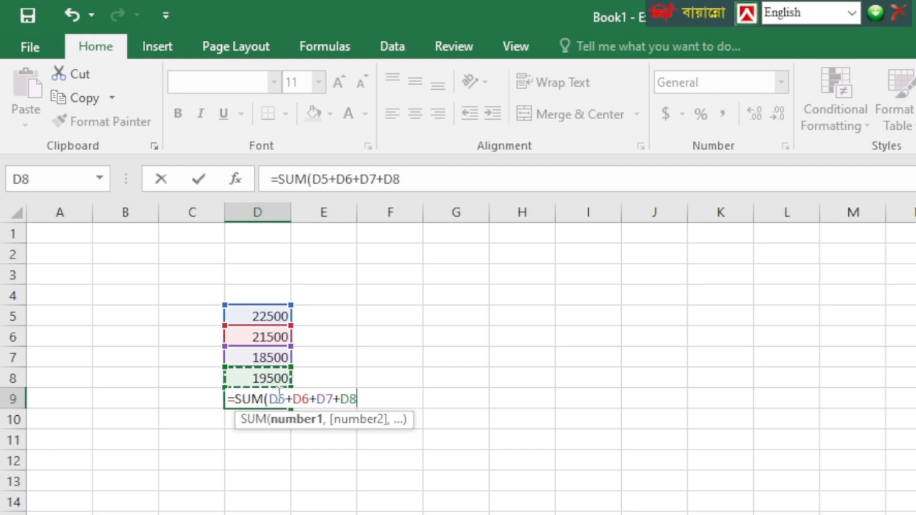
text())
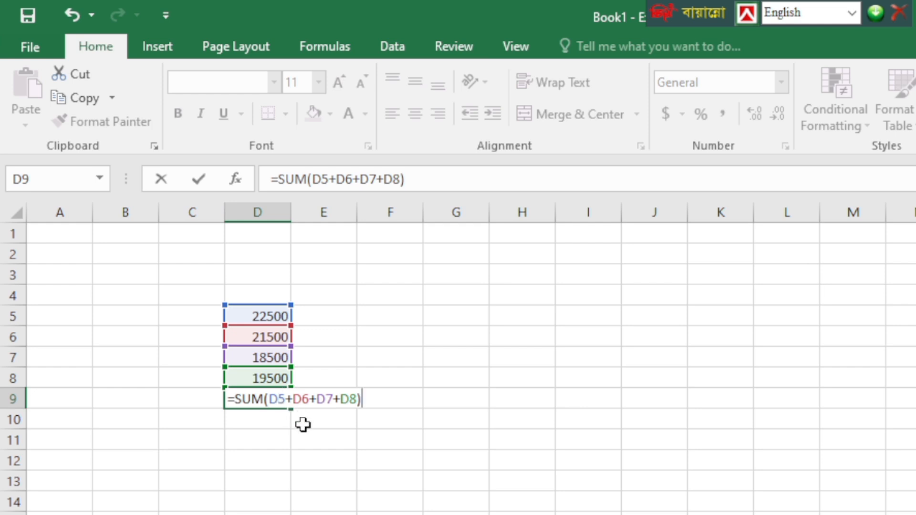
key(Return)
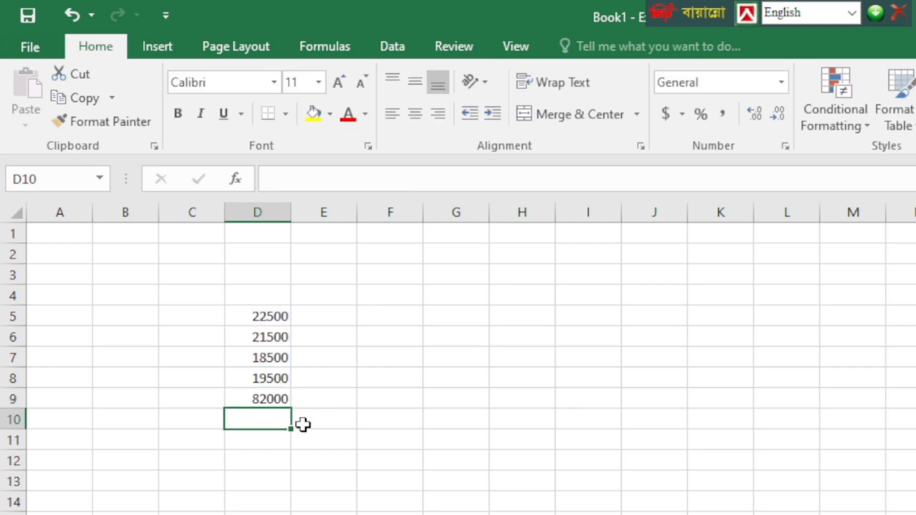
click(273, 401)
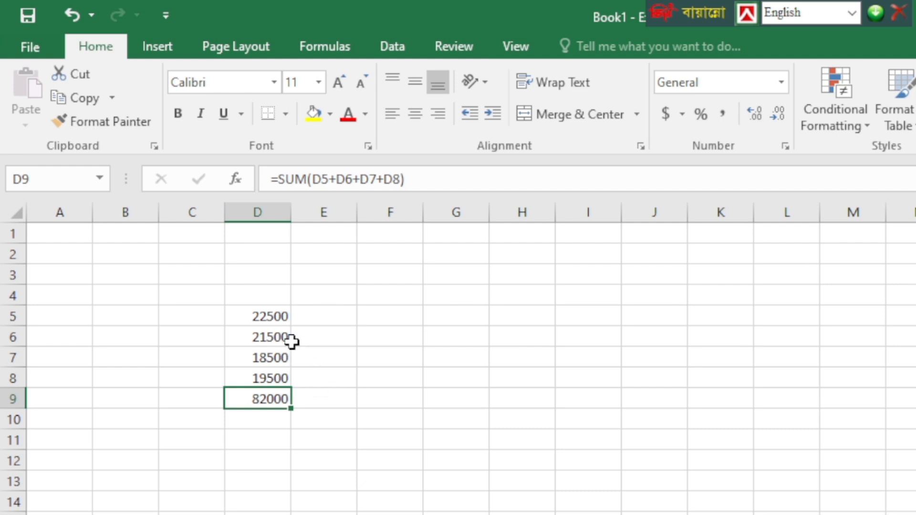
- Enter the value 35500 in cell G6
click(394, 413)
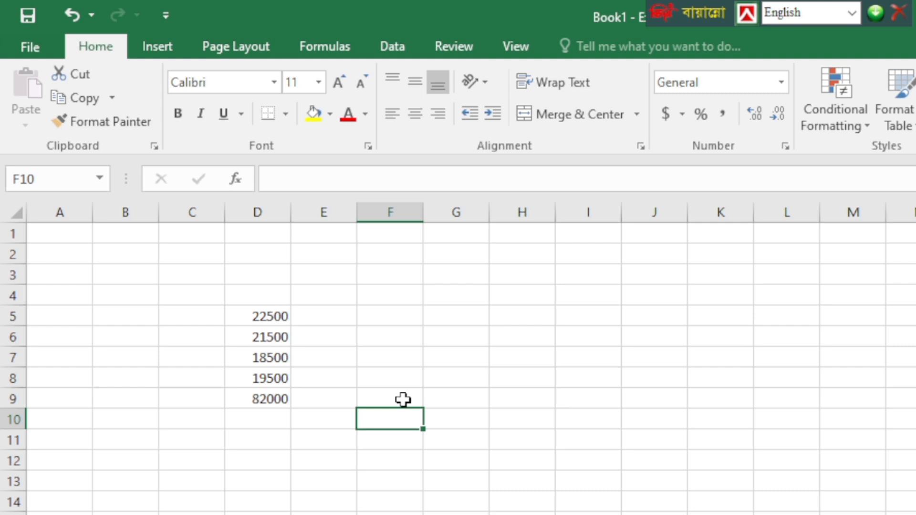
click(439, 340)
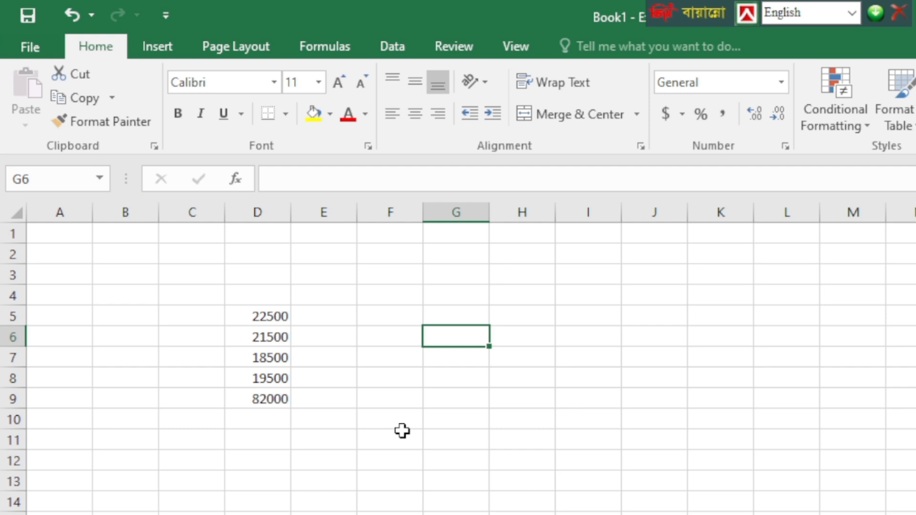
text(355)
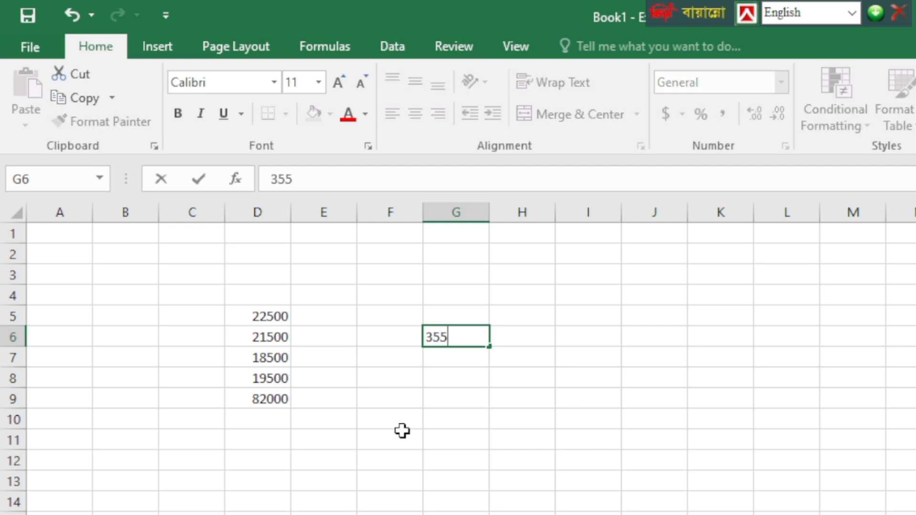
text(00)
key(Return)
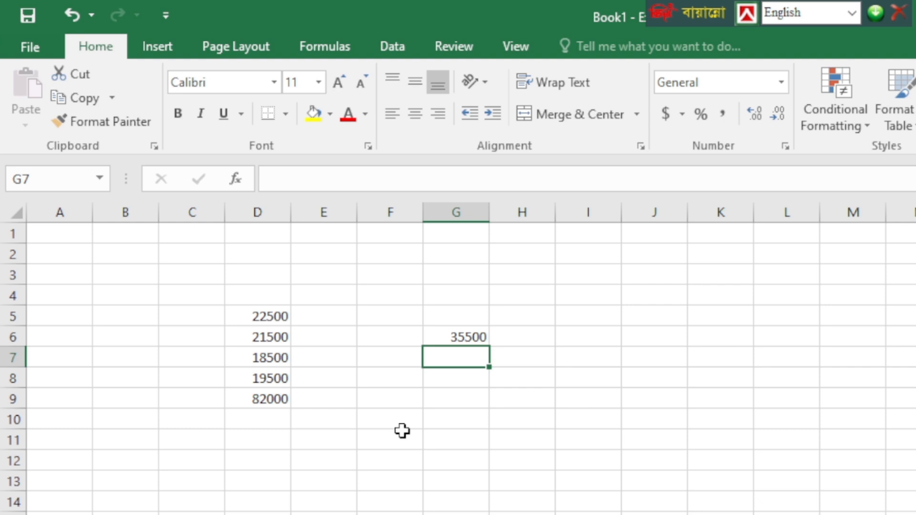
- Enter the value 15500 in cell G7
text(15)
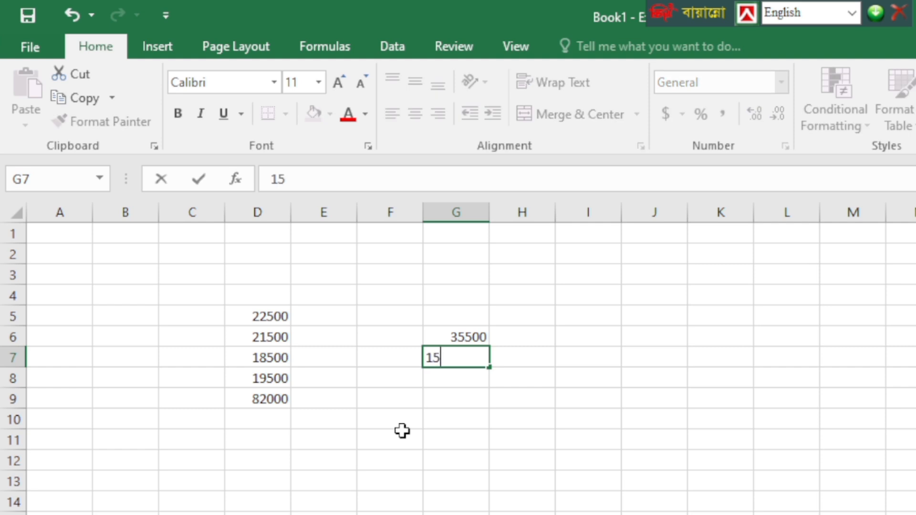
text(500)
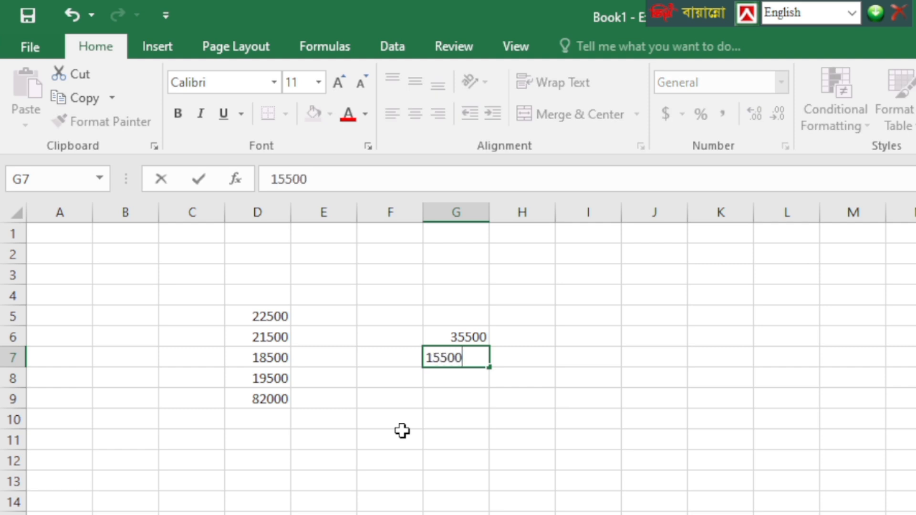
key(Return)
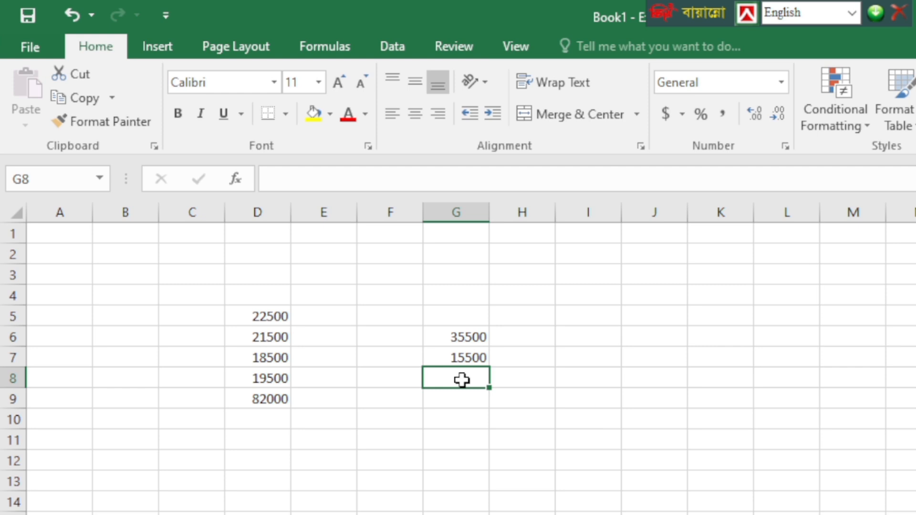
click(468, 420)
click(667, 403)
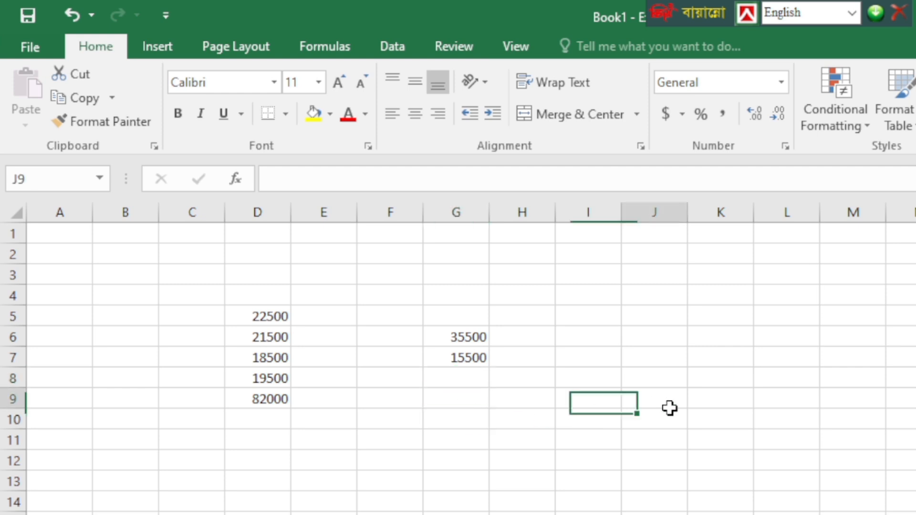
- Enter the subtraction formula =SUM(G6-G7) in cell G8, picking G6 and G7 from the sheet
double_click(440, 383)
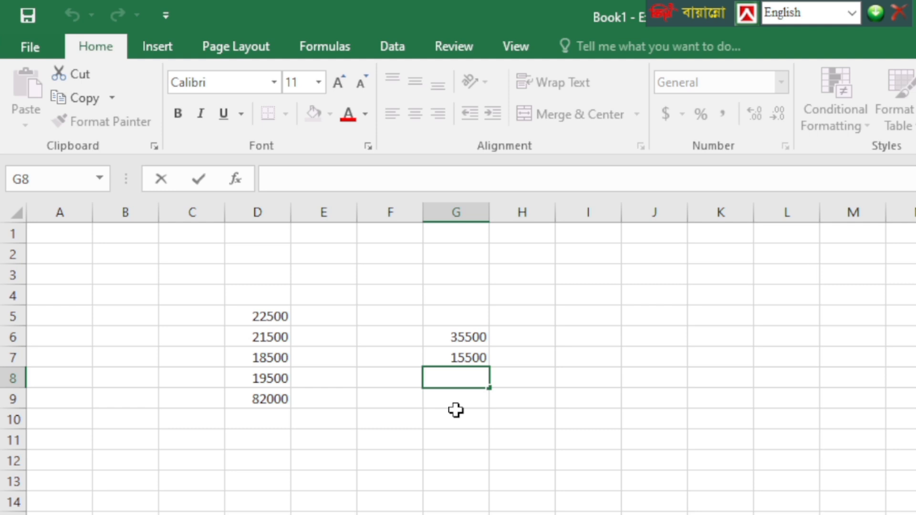
text(=)
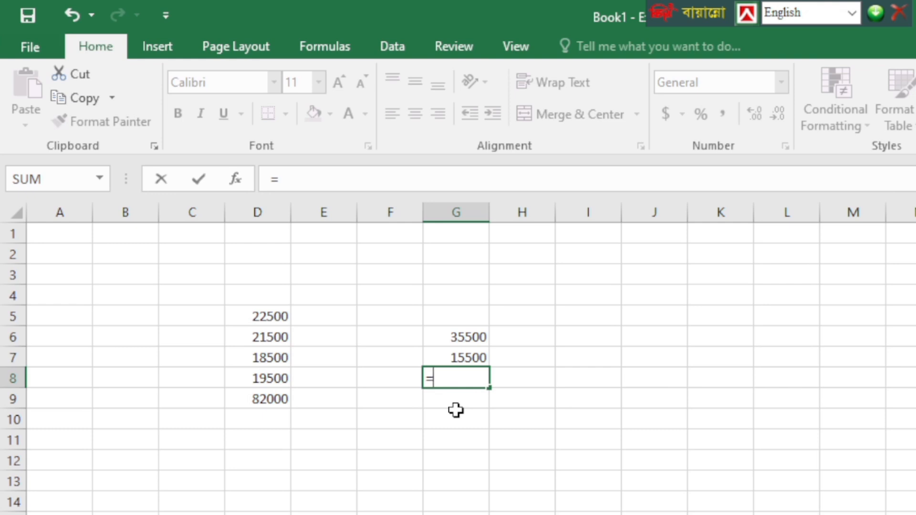
text(SU)
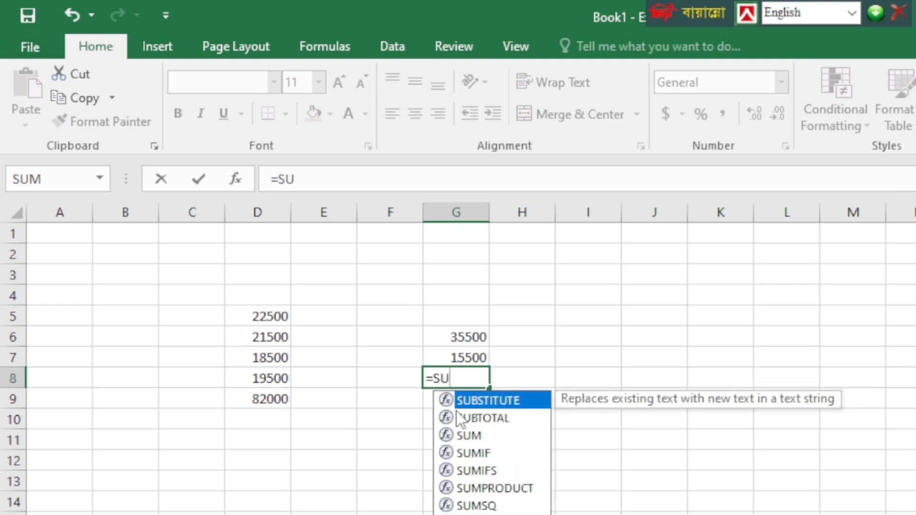
text(M()
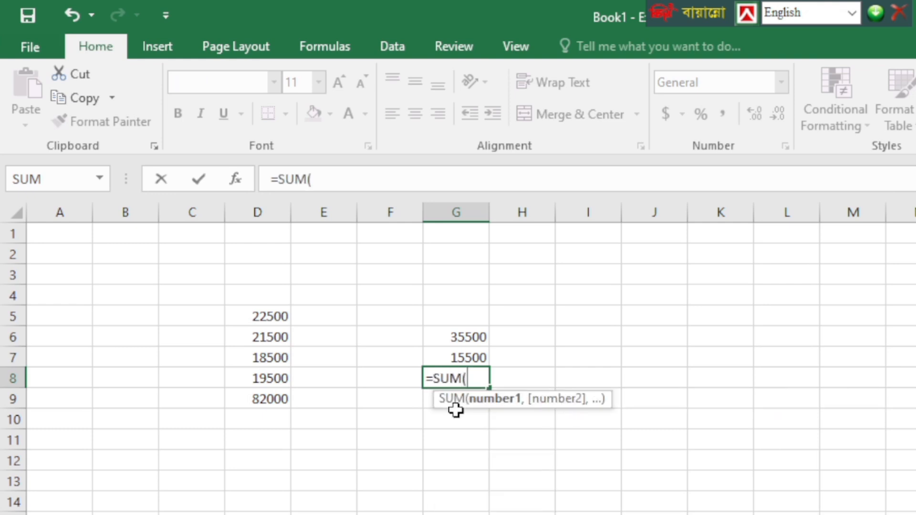
click(472, 339)
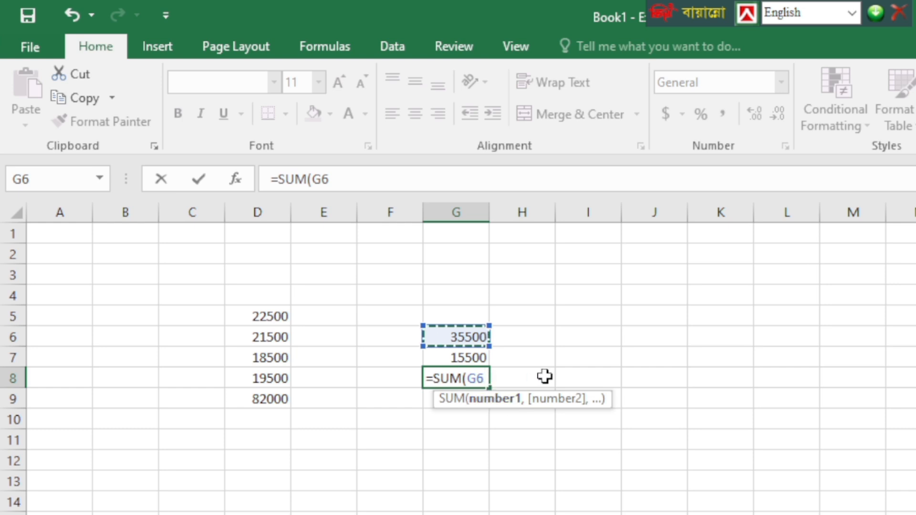
text(-)
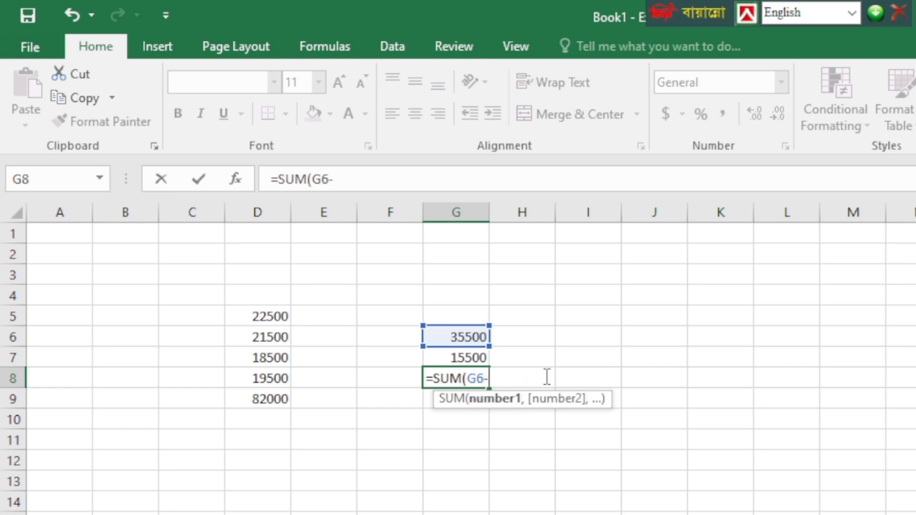
click(473, 359)
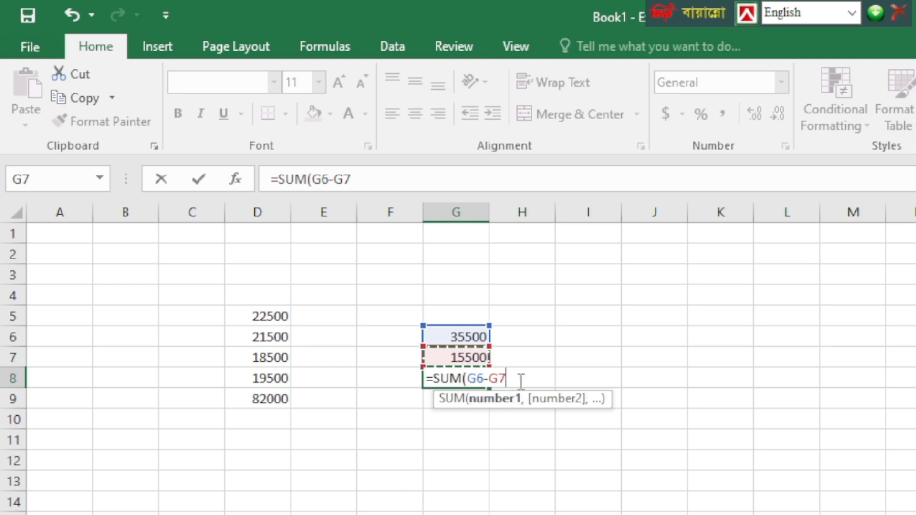
text())
key(Return)
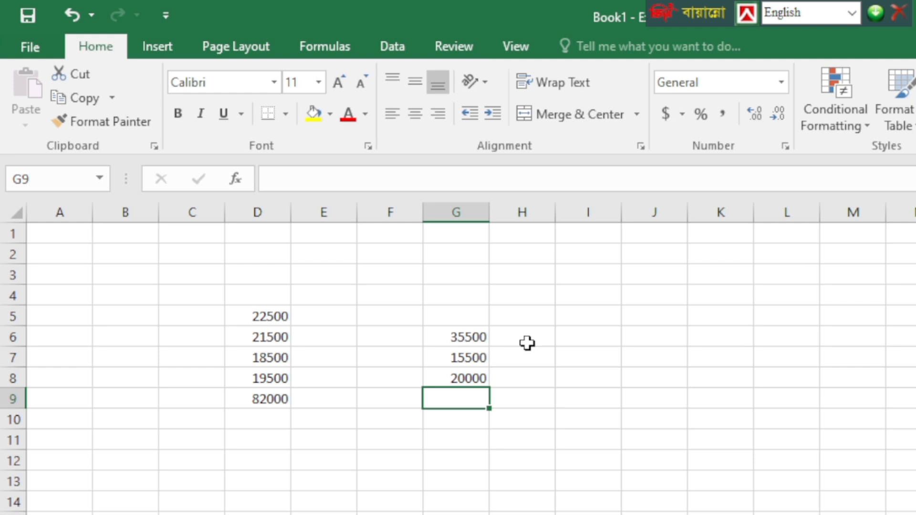
click(587, 339)
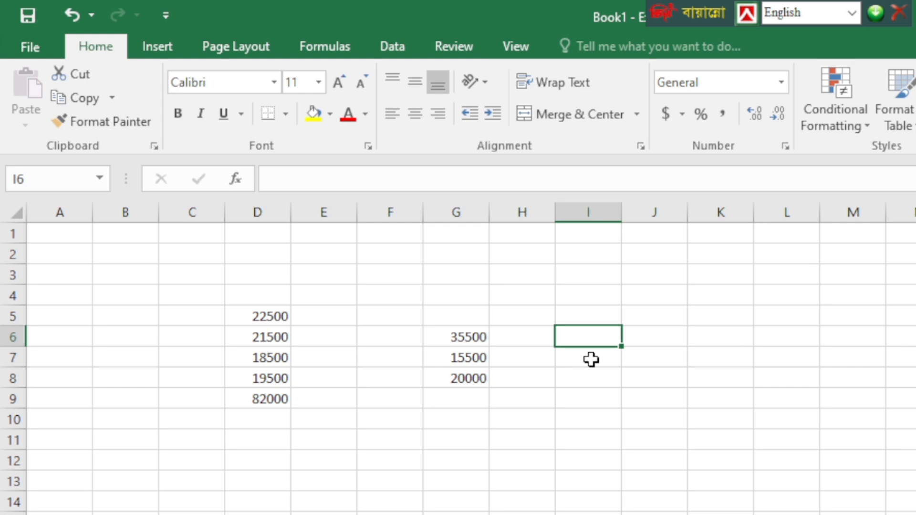
click(743, 400)
click(608, 337)
- Enter the values 42500 in cell J9 and 12 in cell J10
double_click(636, 392)
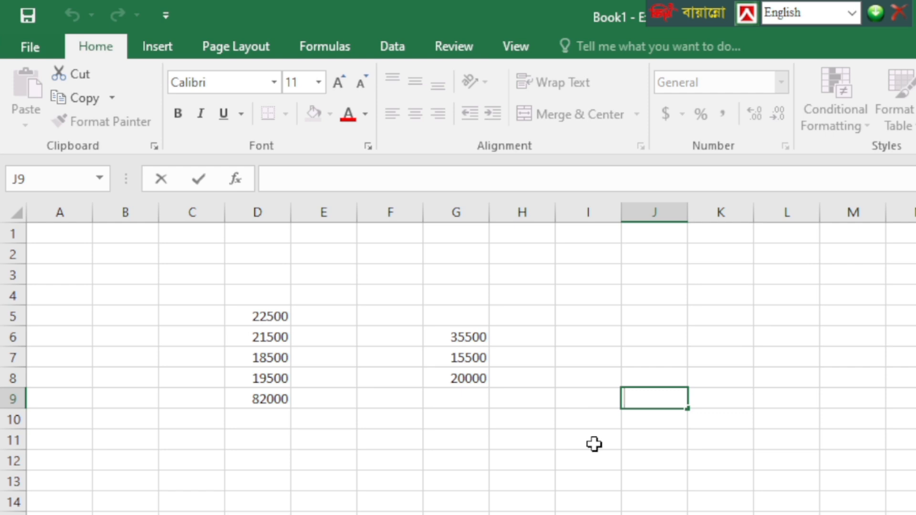
text(42)
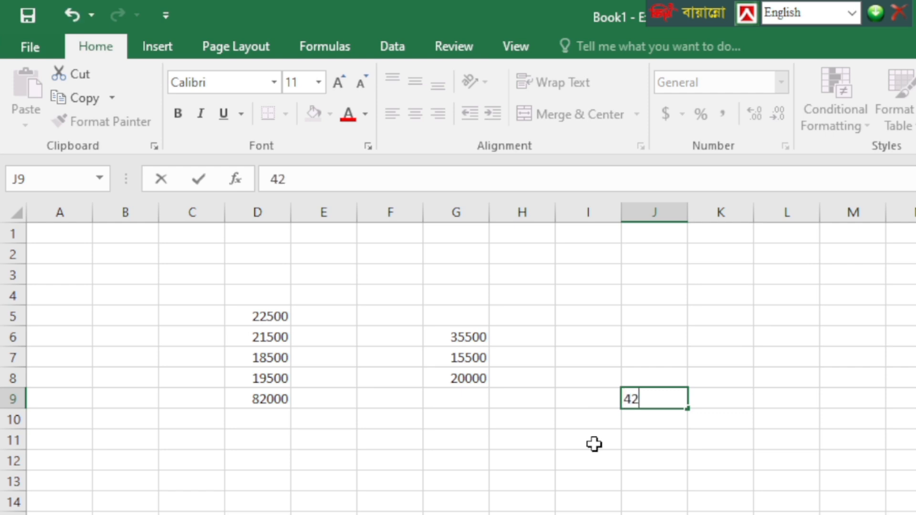
text(500)
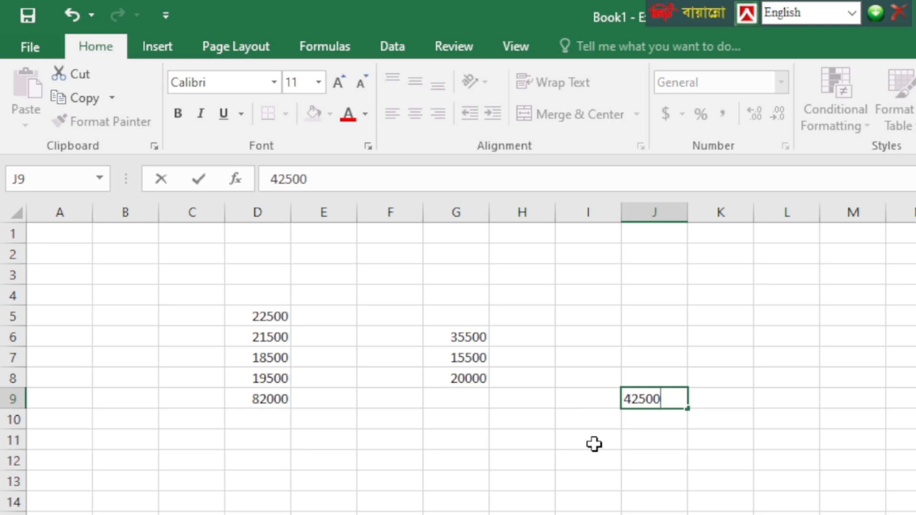
key(Return)
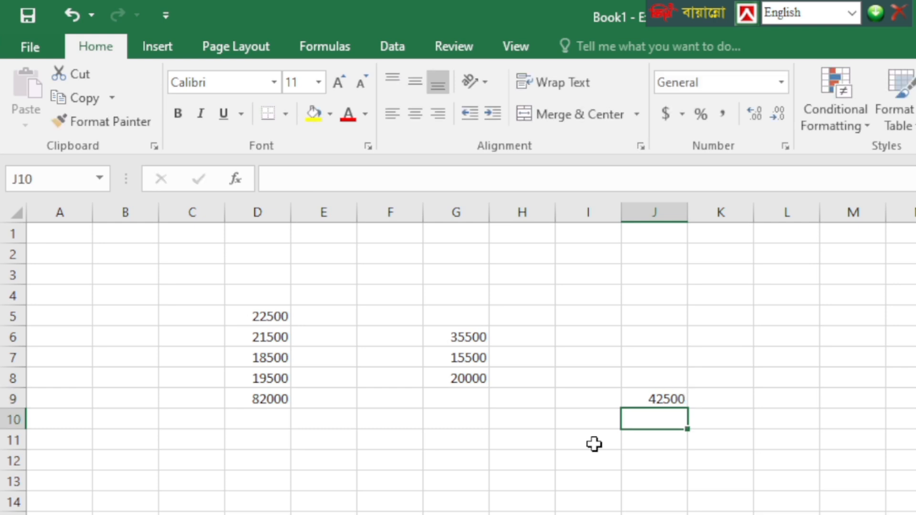
text(12)
key(Return)
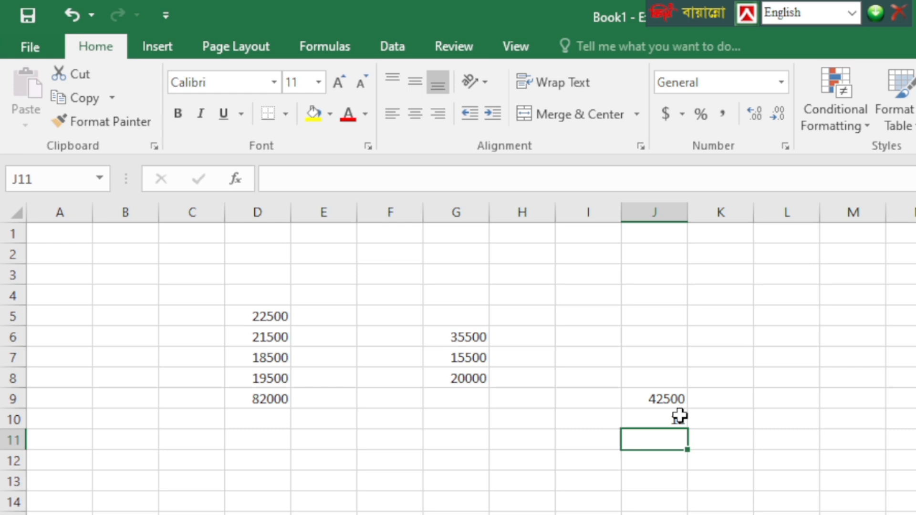
- Enter the multiplication formula =PRODUCT(J9*J10) in cell J11, picking J9 and J10 from the sheet
text(=)
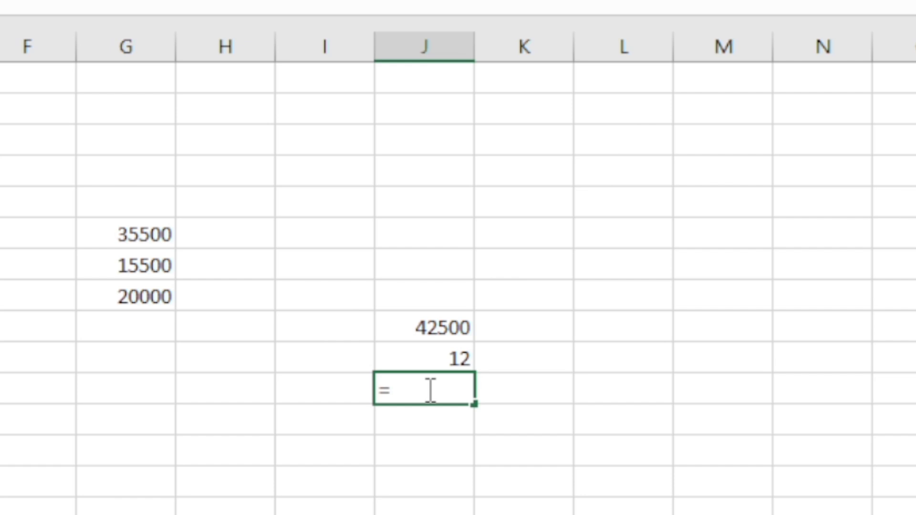
text(PRO)
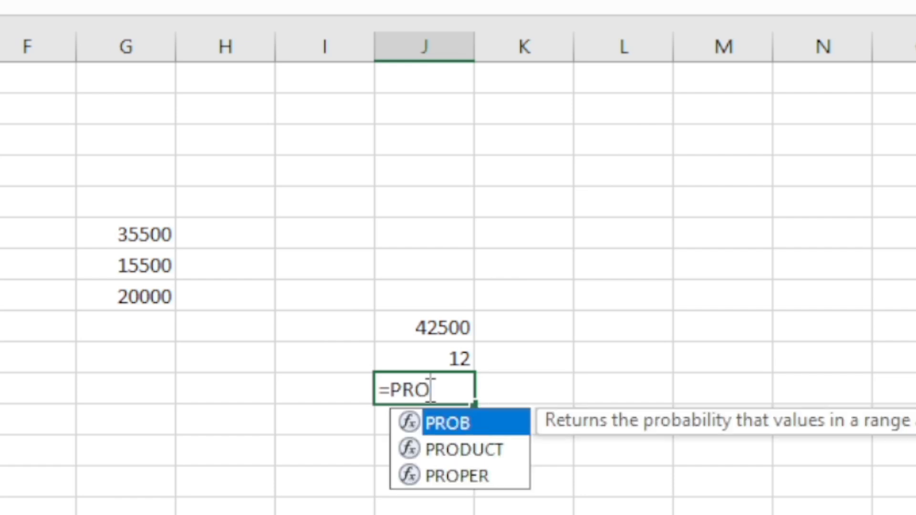
text(DUC)
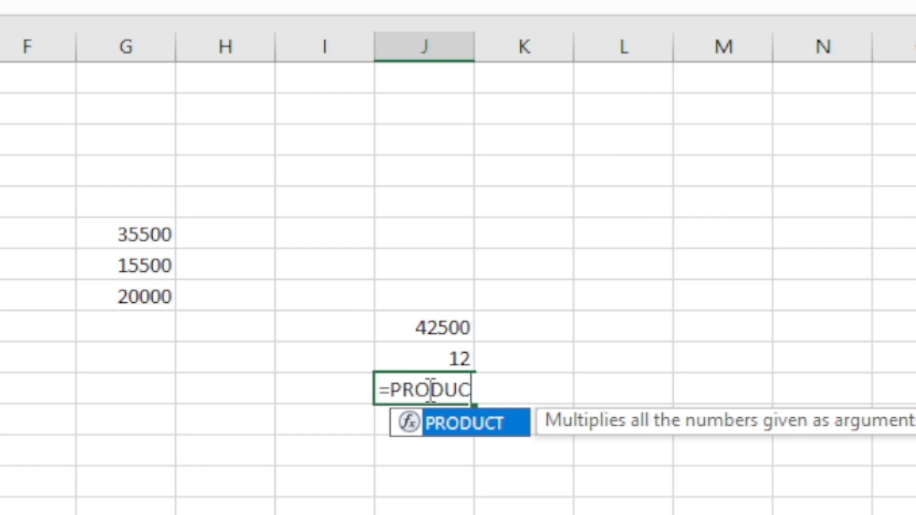
text(T()
click(458, 329)
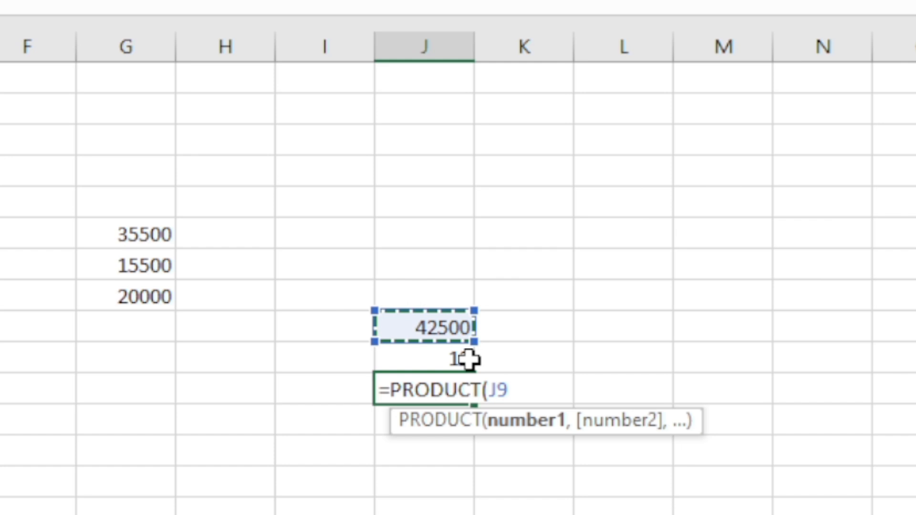
text(*)
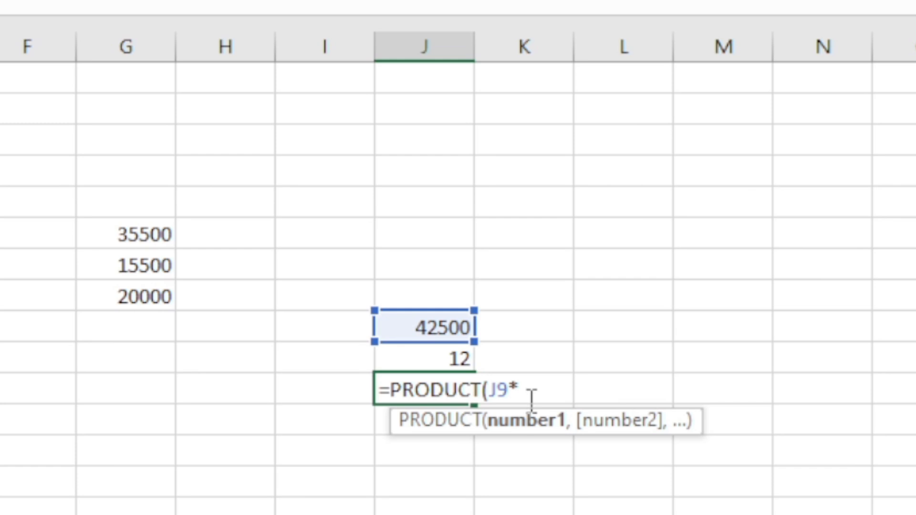
key(Up)
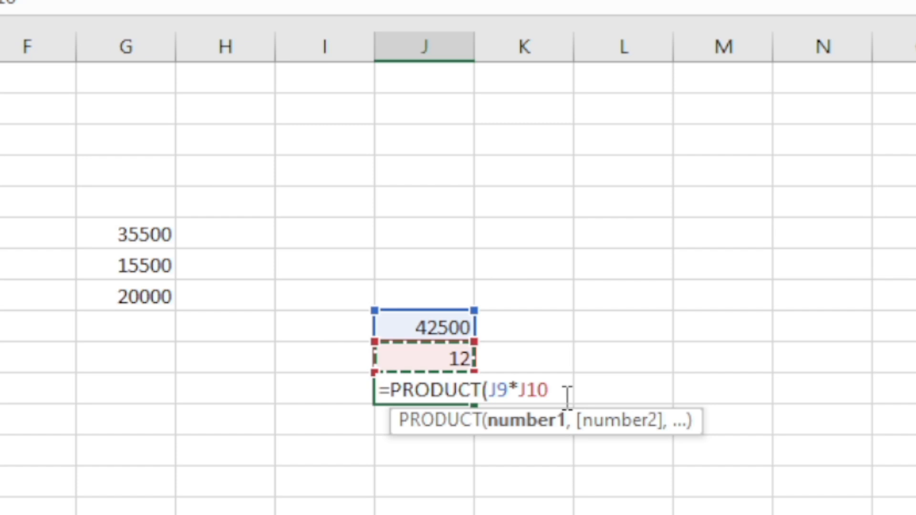
key(Return)
- Enter the values 20 in cell L8 and 5 in cell L9
click(549, 449)
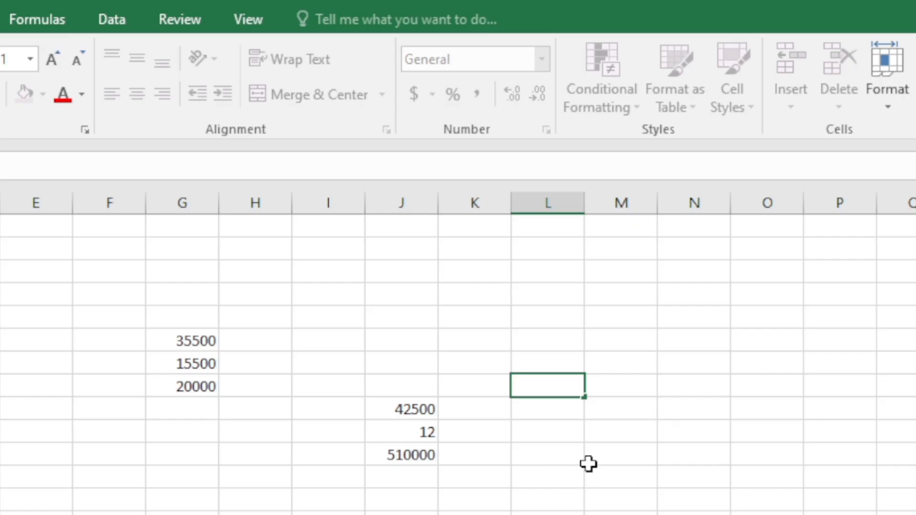
text(20)
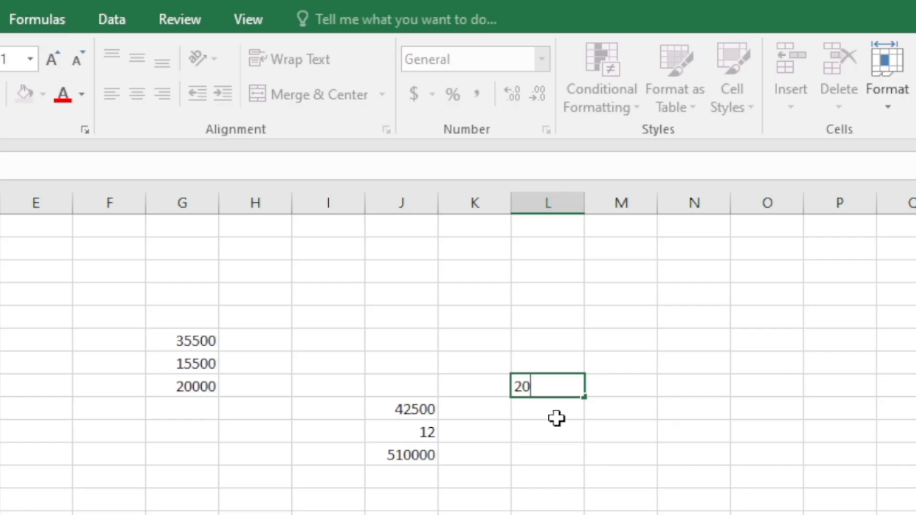
key(Return)
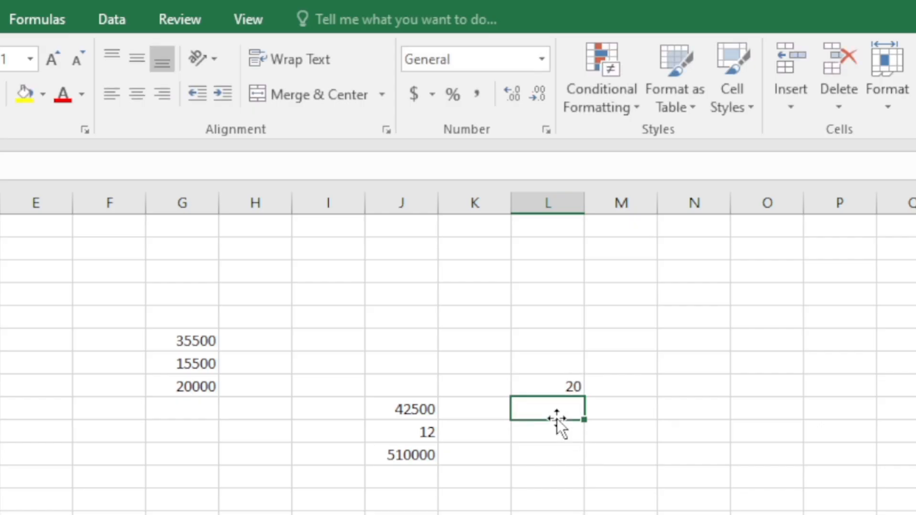
text(5)
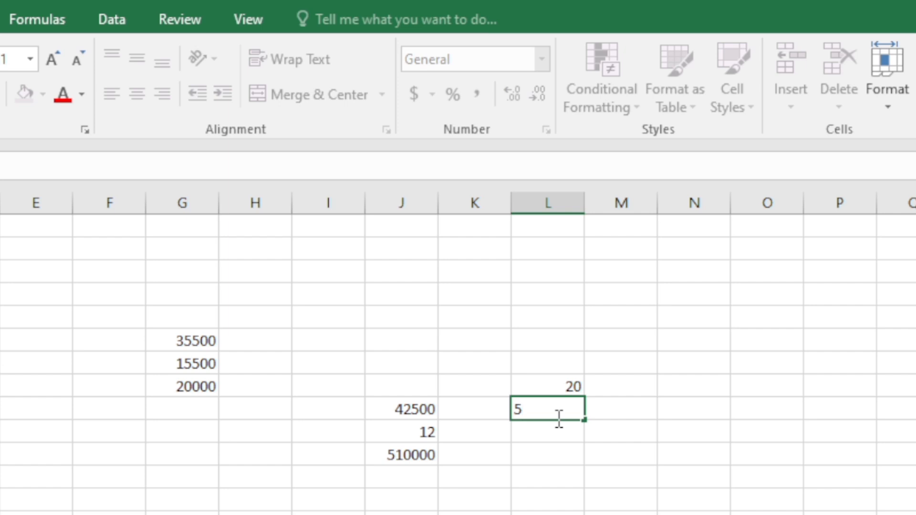
key(Return)
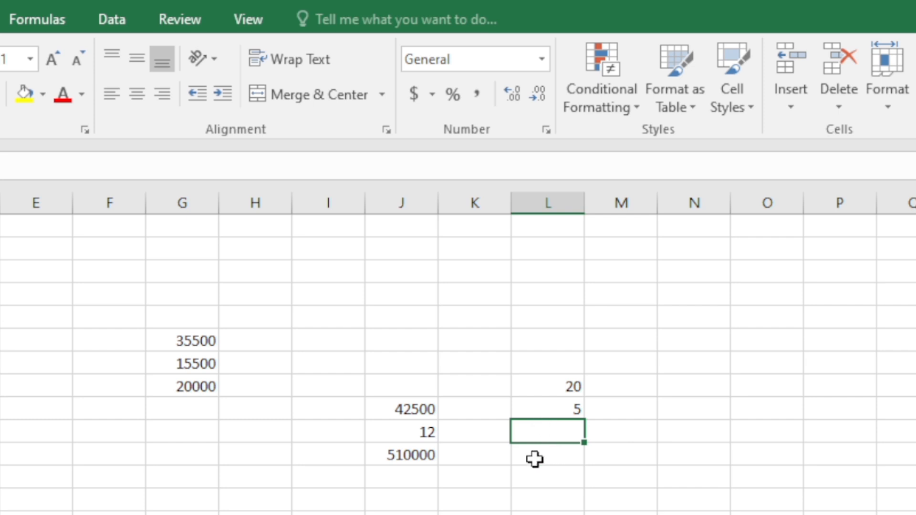
- Enter the division formula =SUM(L8/L9) in cell L10, picking L8 and L9 from the sheet, and reselect L10 to show its formula
text(=)
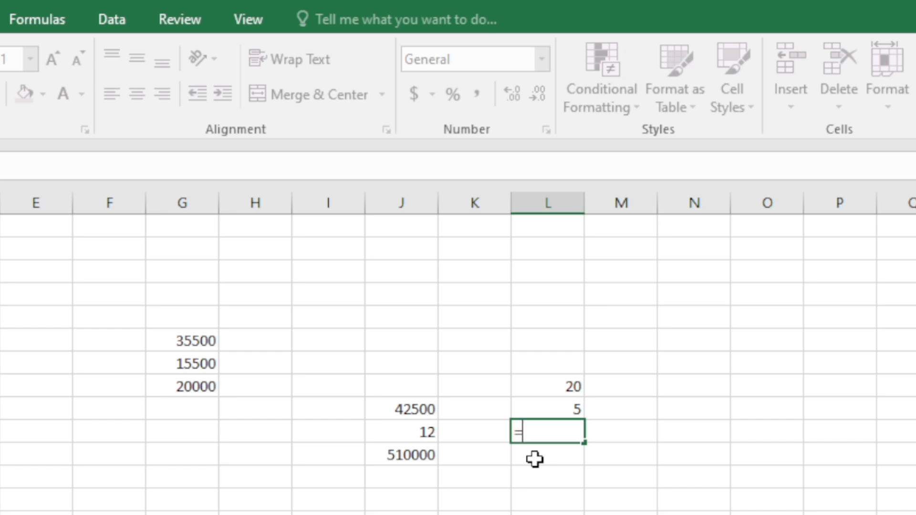
text(SUM)
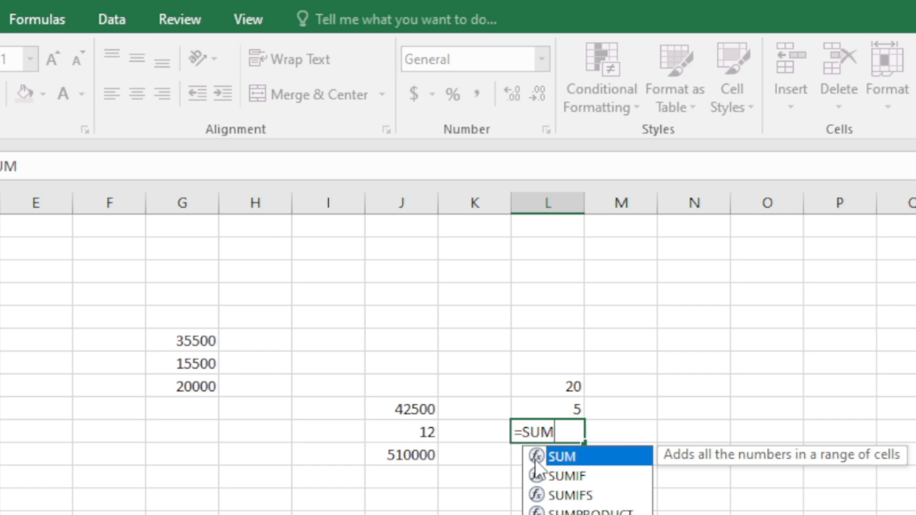
double_click(535, 459)
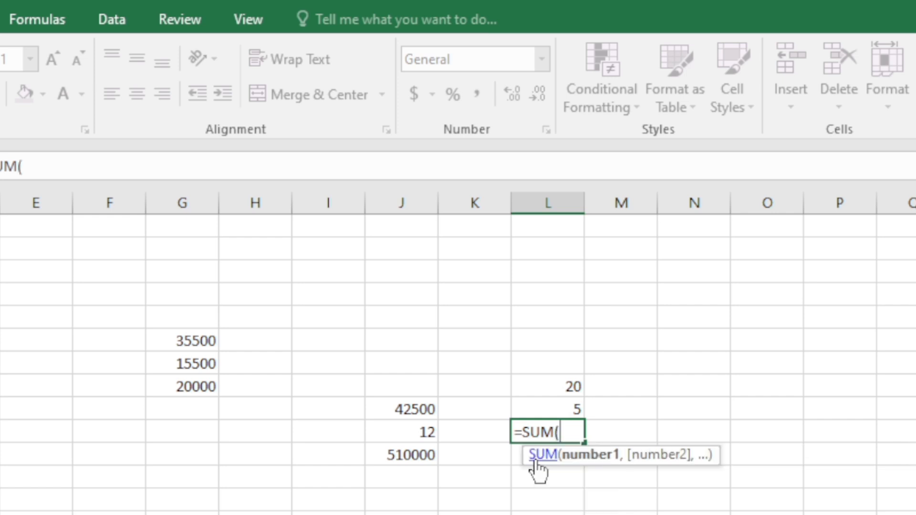
click(575, 389)
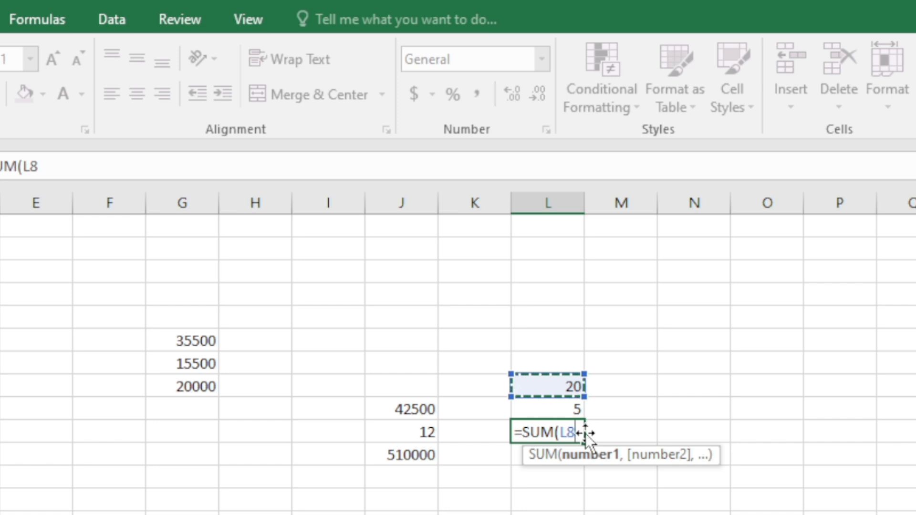
text(,)
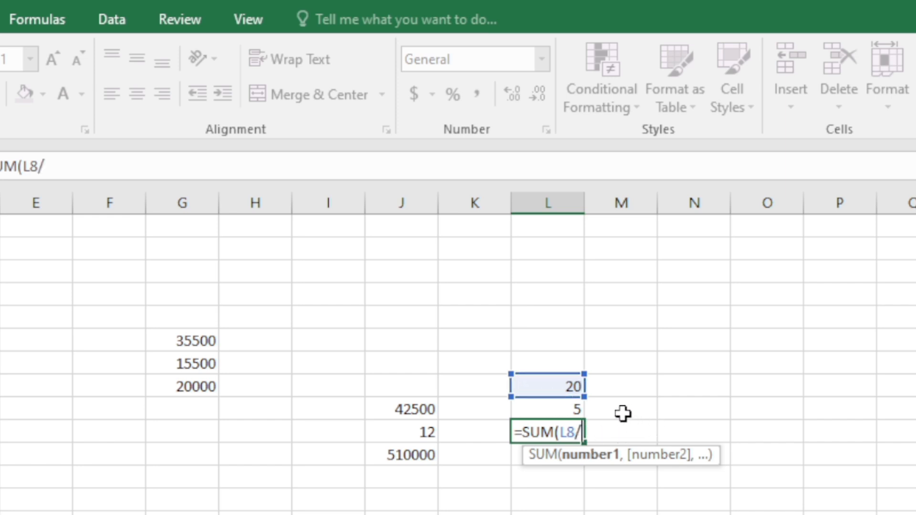
click(577, 408)
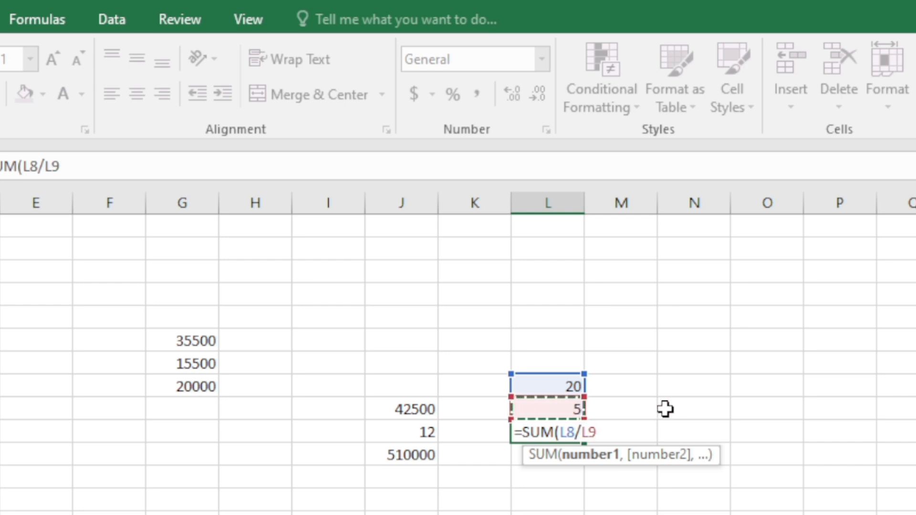
text())
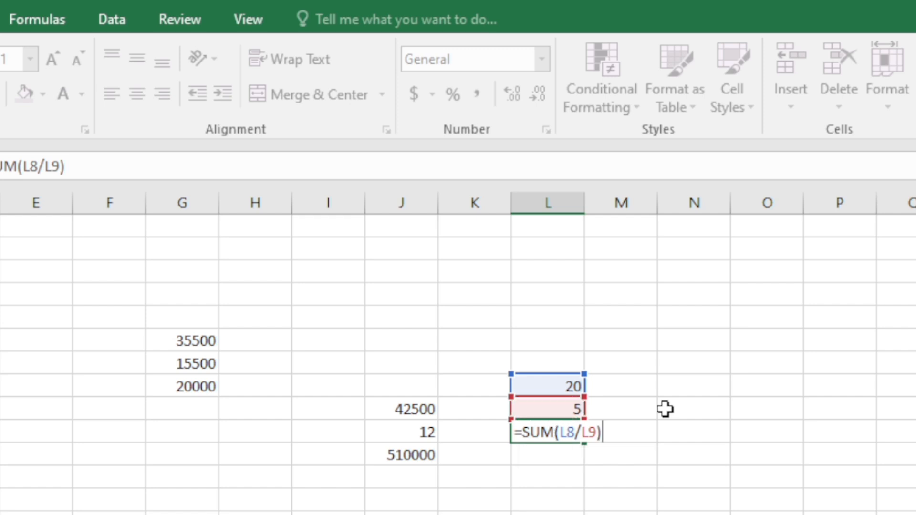
key(Return)
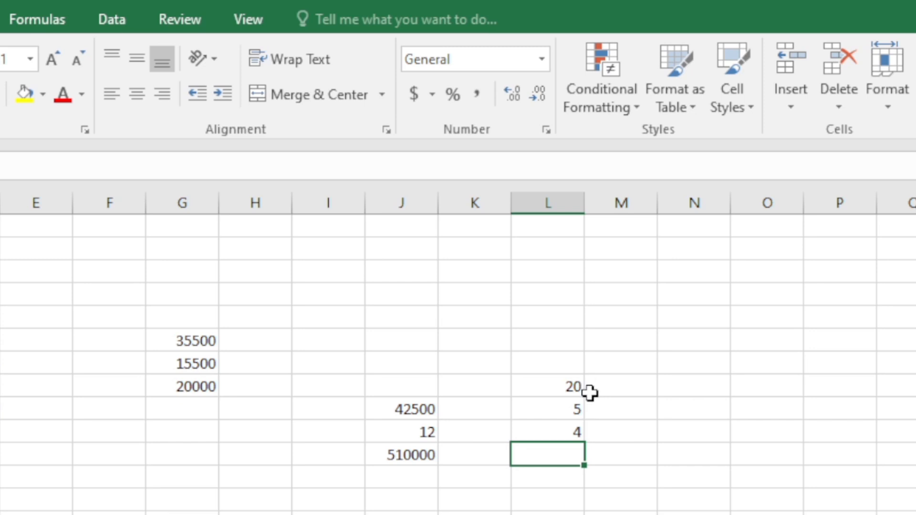
click(576, 432)
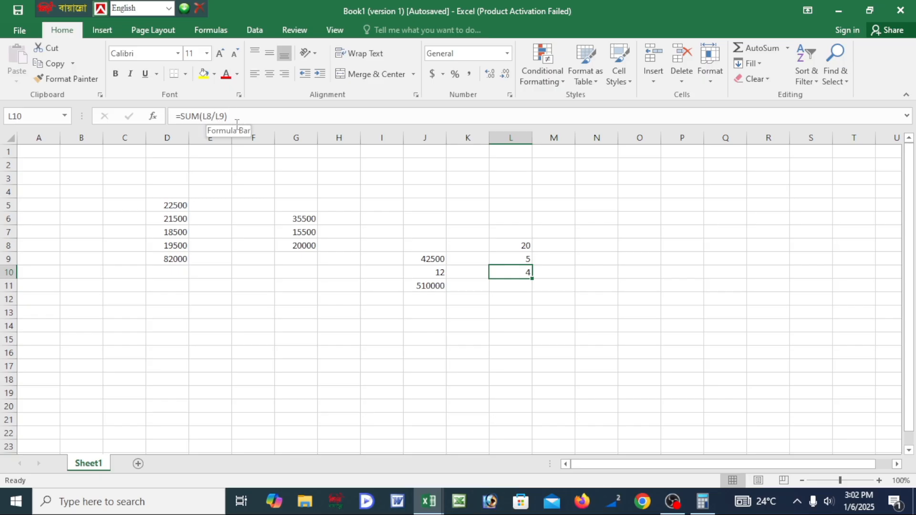
double_click(501, 341)
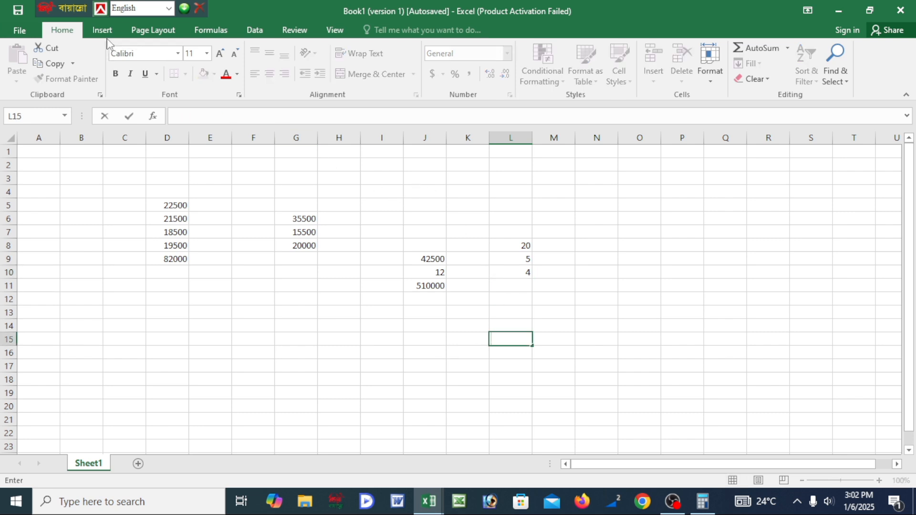
scroll(148, 33, down, 2)
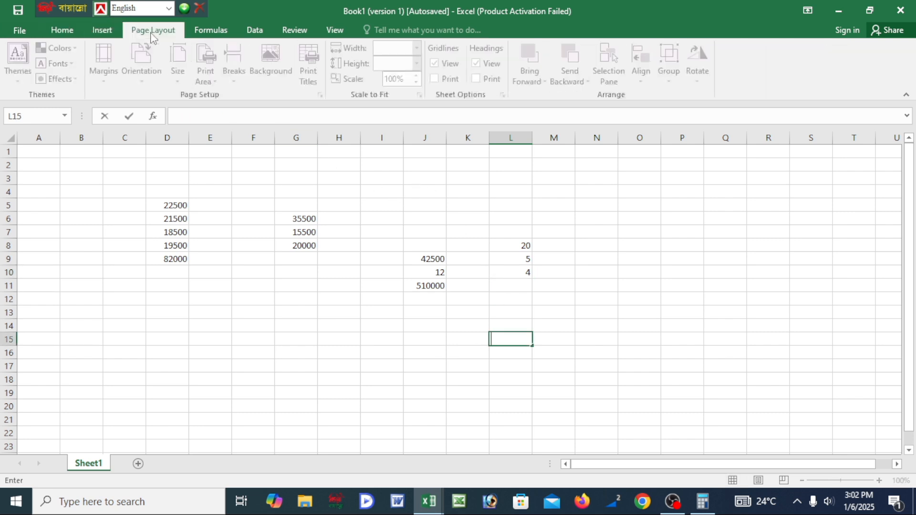
click(207, 30)
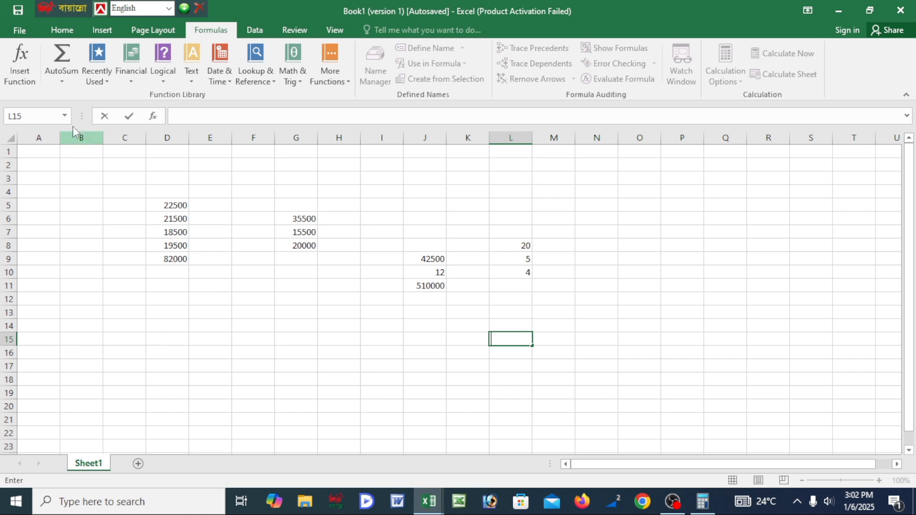
click(62, 29)
click(114, 30)
click(139, 31)
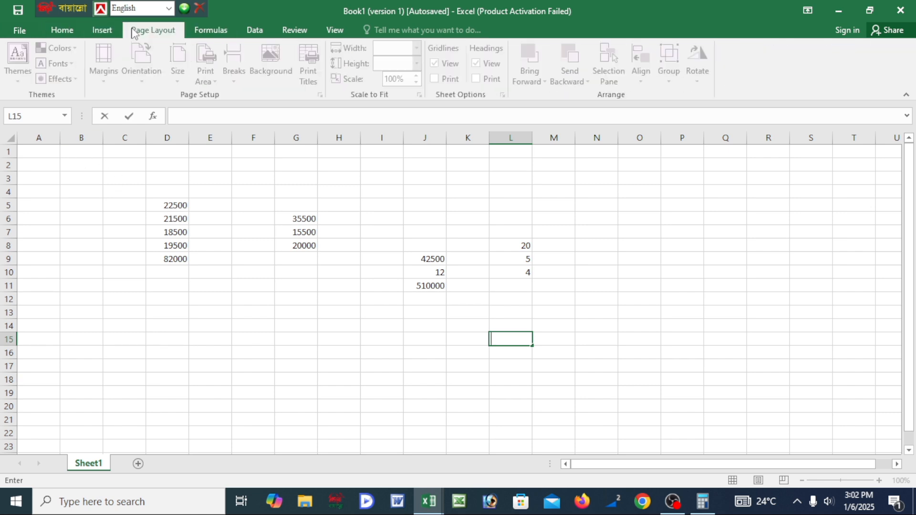
click(210, 31)
click(257, 31)
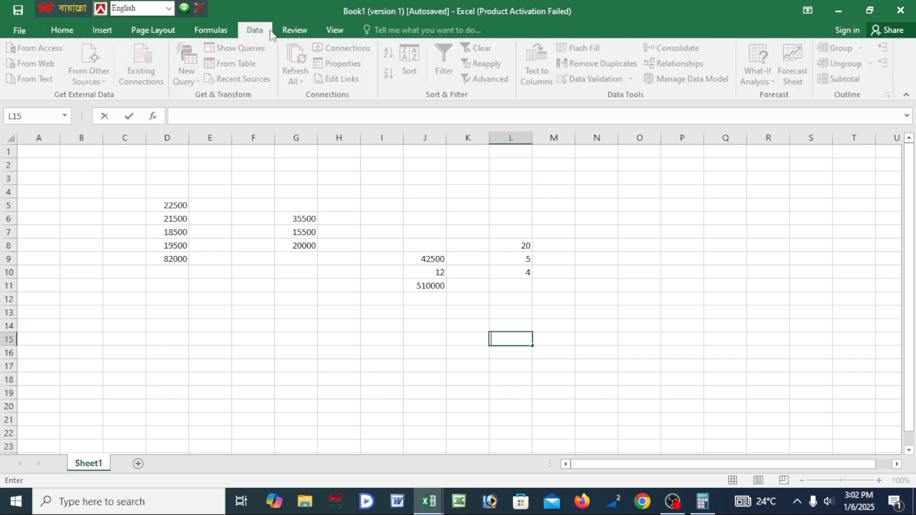
click(296, 31)
click(334, 30)
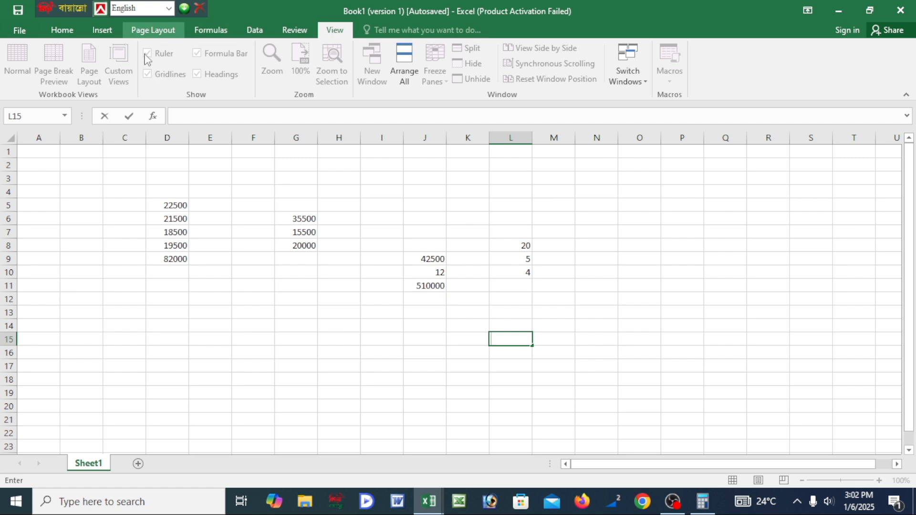
click(206, 260)
click(64, 33)
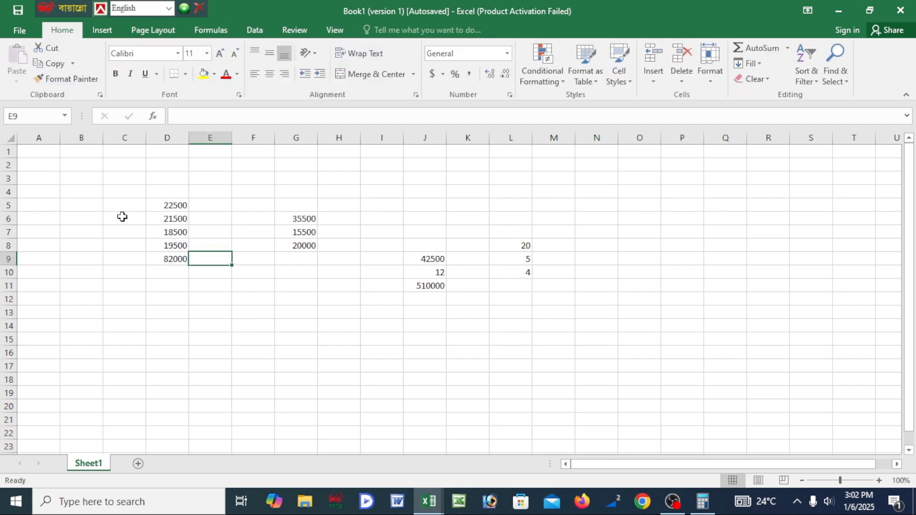
click(291, 317)
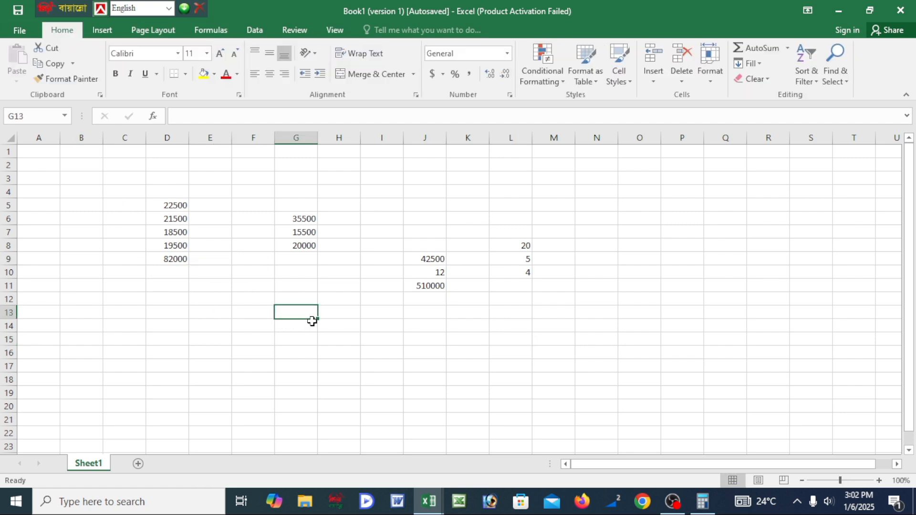
click(355, 321)
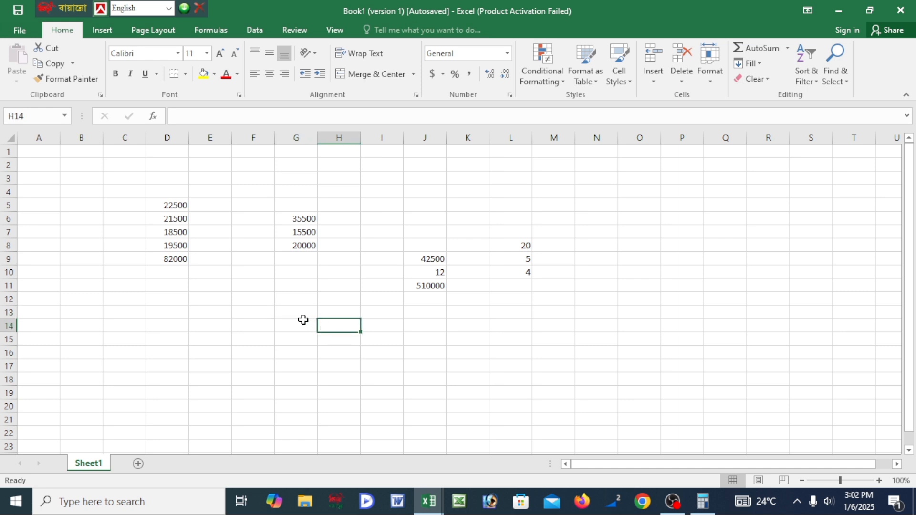
click(268, 302)
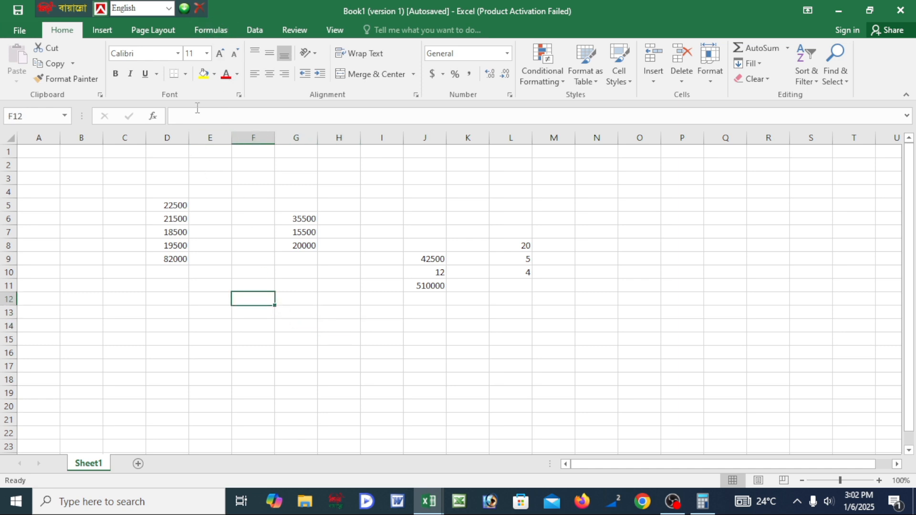
click(205, 33)
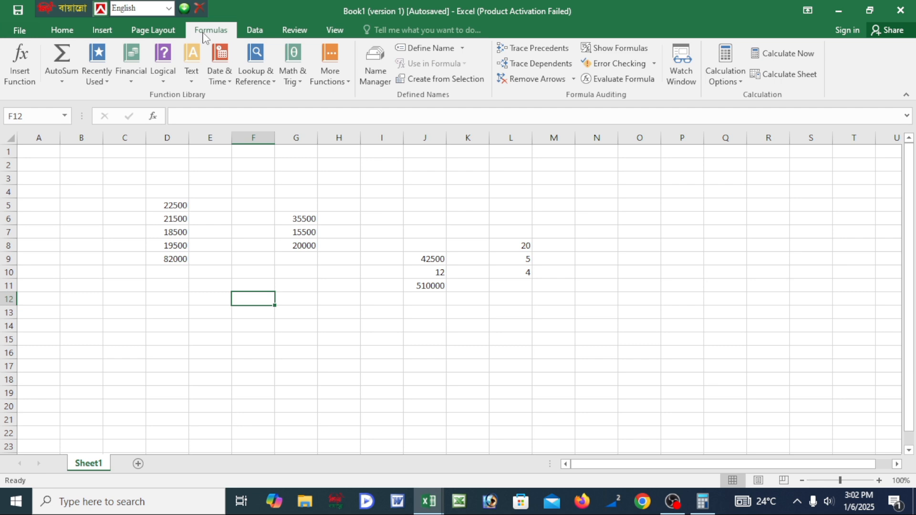